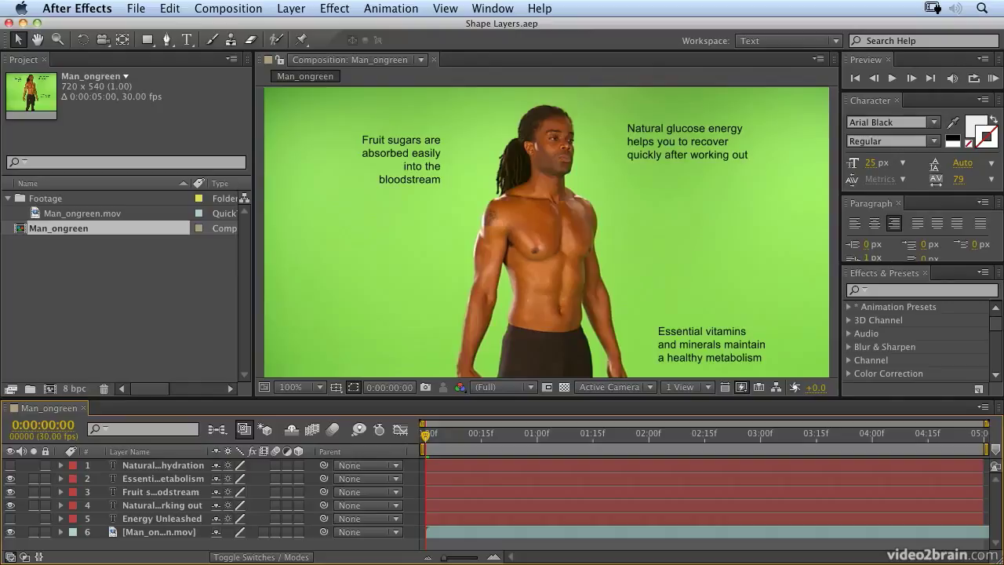
Play a RAM preview of the Man_ongreen composition and stop it.
left_click(994, 78)
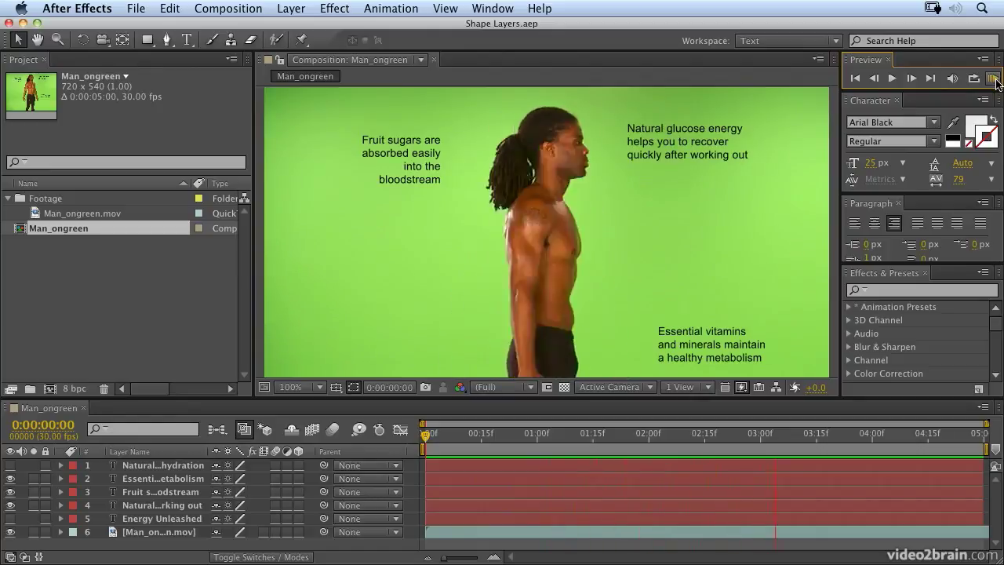
left_click(993, 80)
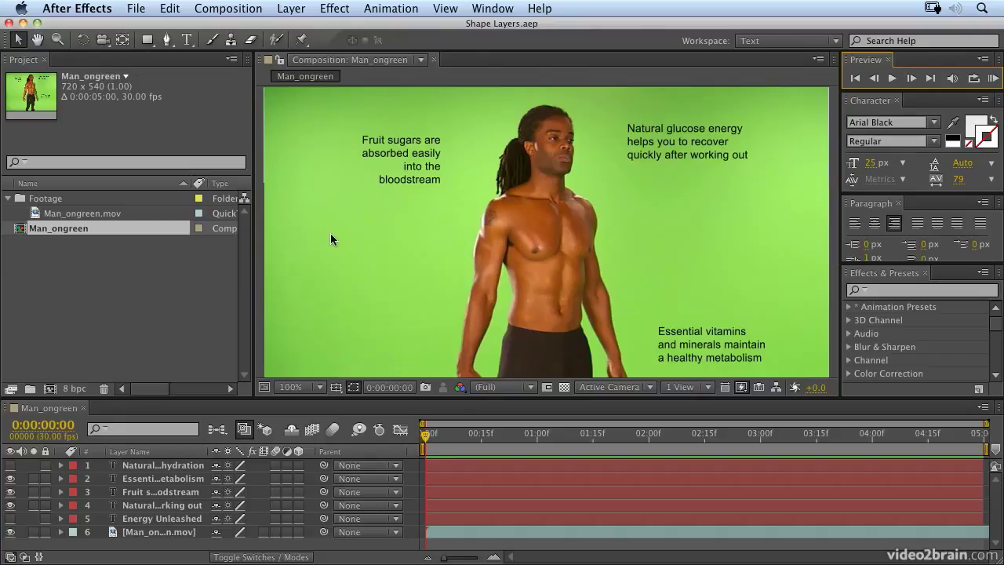
Draw a rectangular mask with the Rectangle Tool on the first text layer, ending in "hydration".
left_click(148, 41)
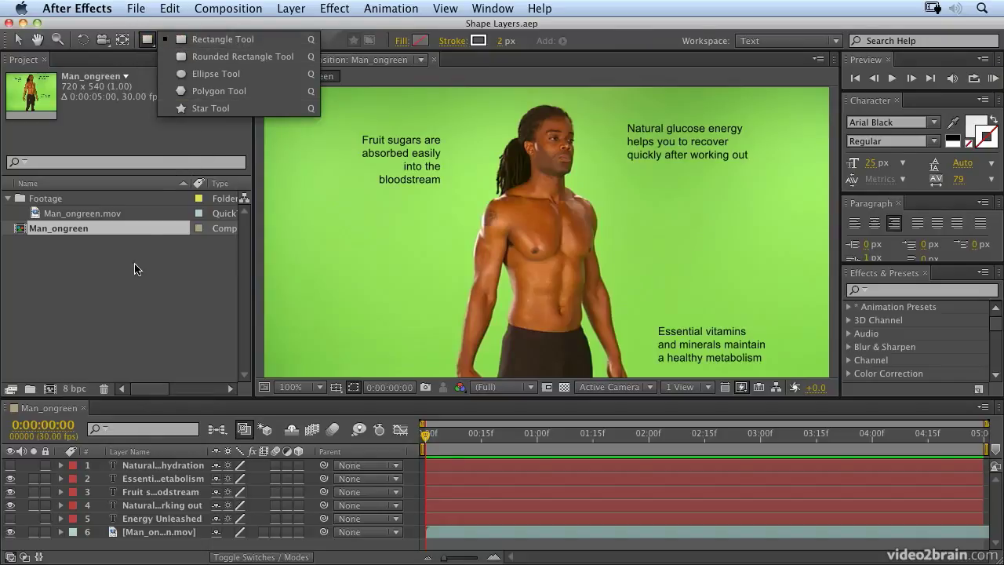
left_click(153, 343)
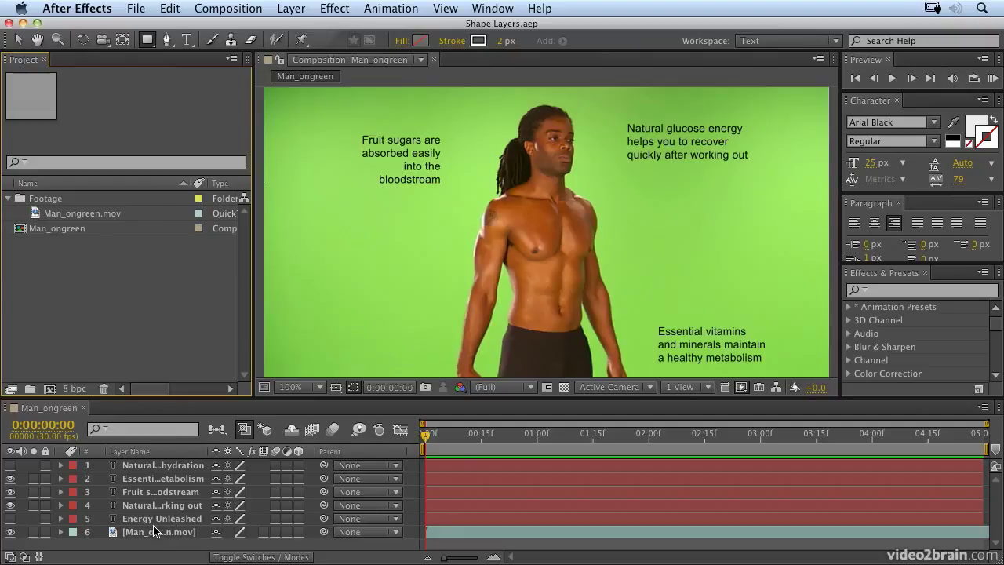
left_click(163, 549)
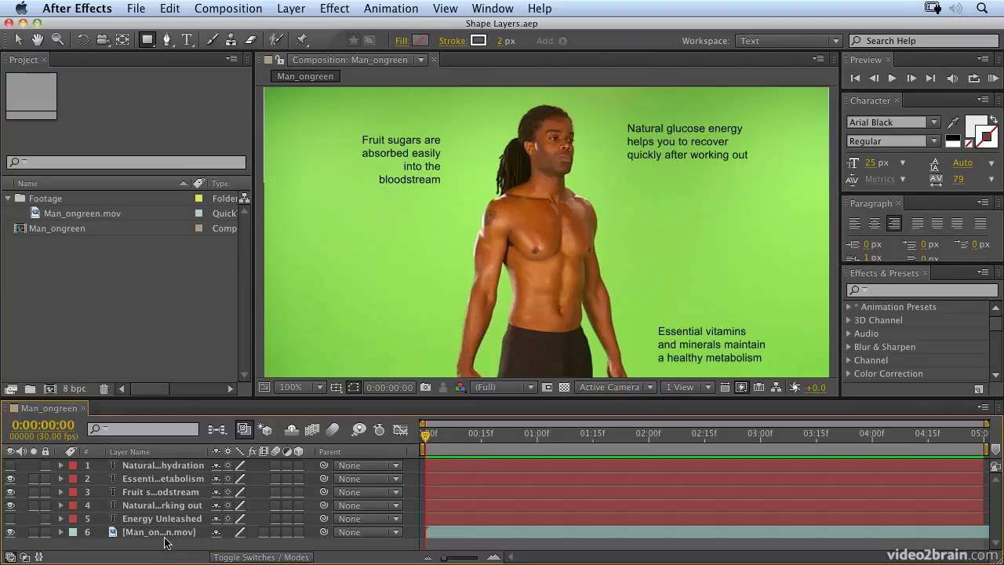
left_click(175, 468)
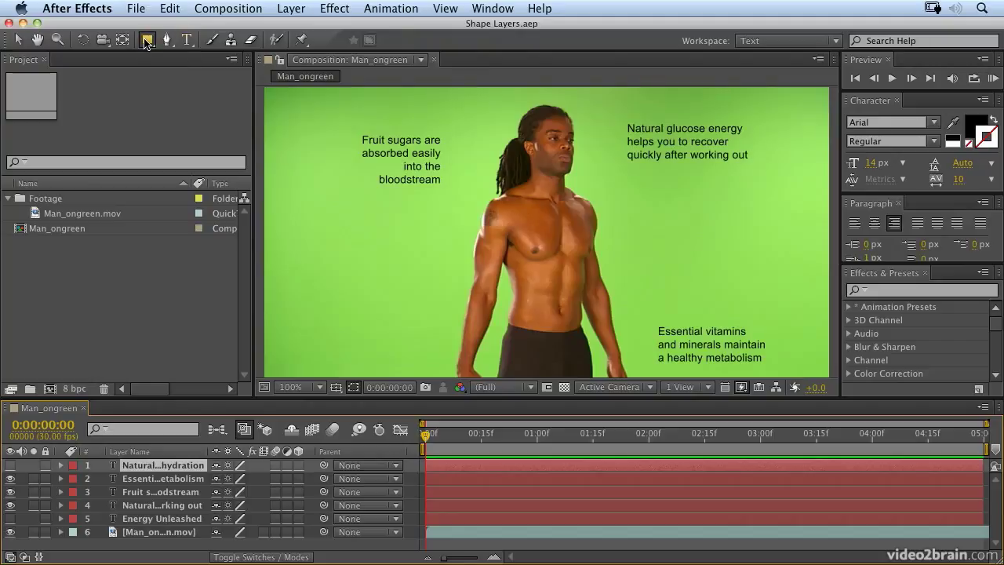
left_click(332, 153)
left_click_drag(332, 152, 447, 266)
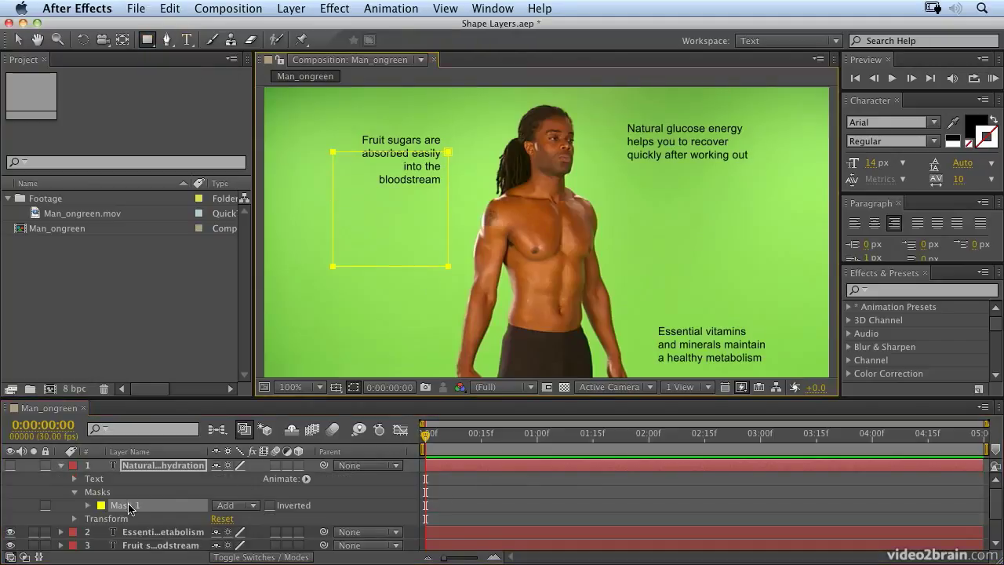
Undo the rectangular mask on the first text layer and collapse the layer's properties.
left_click(171, 7)
key("Escape")
left_click(167, 10)
left_click(187, 28)
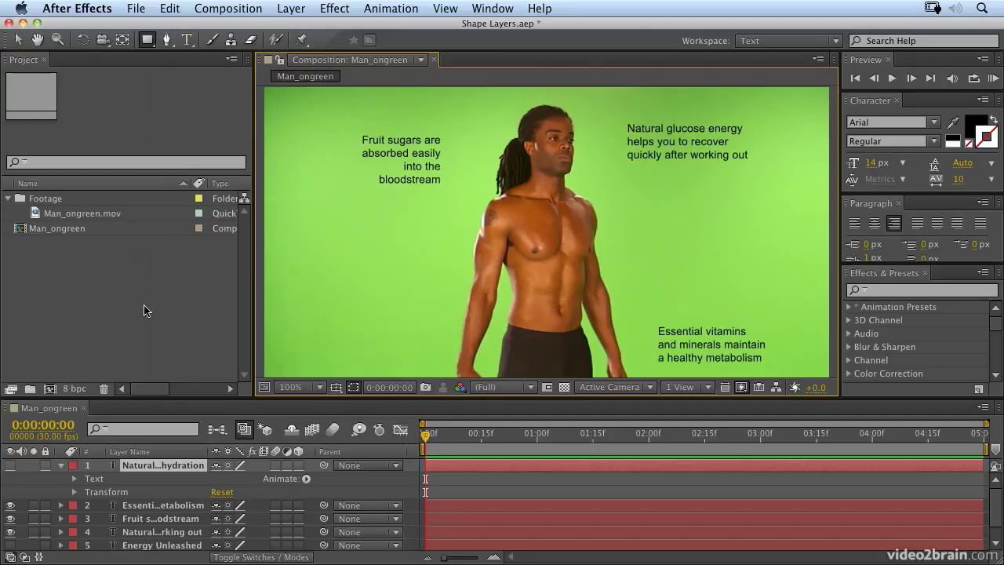
left_click(61, 466)
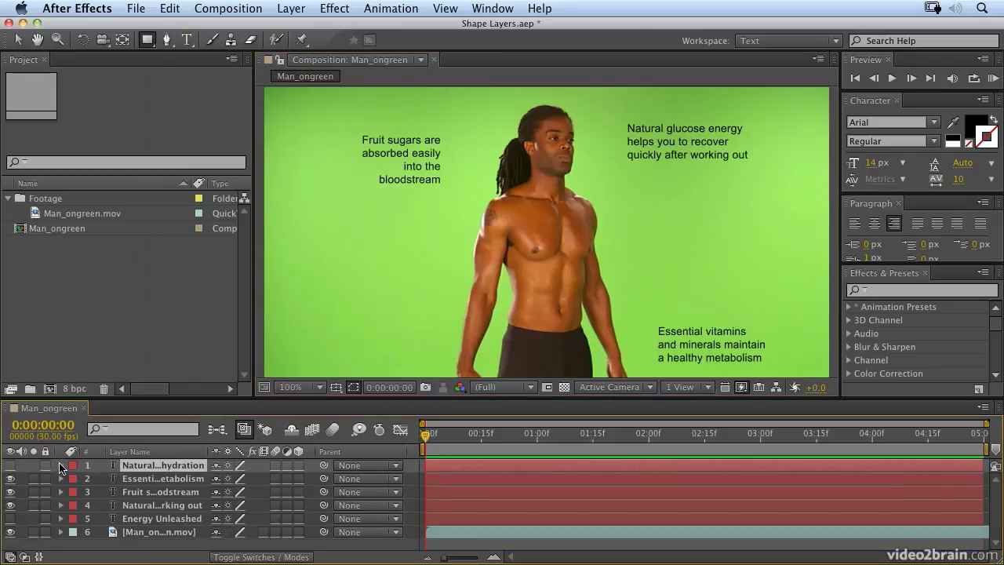
With no layer selected, draw a rectangle shape around the "Fruit sugars are absorbed easily into the bloodstream" text.
left_click(147, 546)
left_click(149, 41)
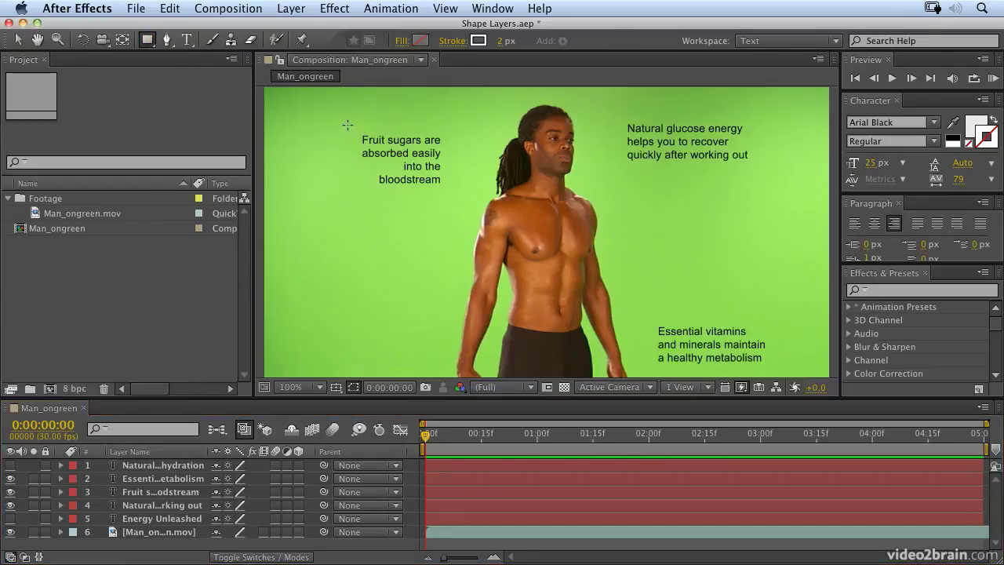
mouse_move(346, 121)
left_mouse_down()
mouse_move(420, 161)
mouse_move(460, 203)
left_mouse_up()
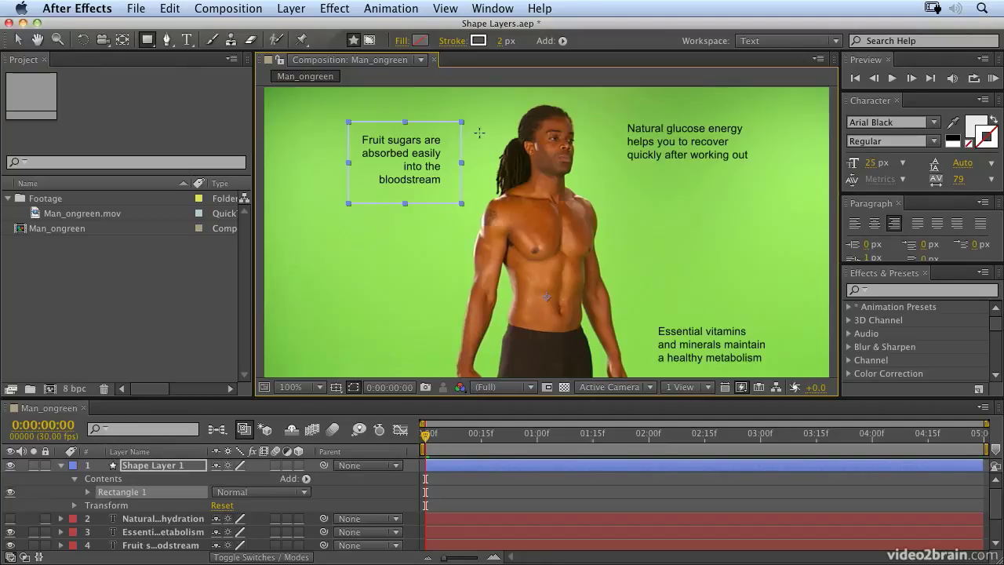
Try solid red (FF0000) and solid blue (0018FF) fill colours on the rectangle.
left_click(422, 41)
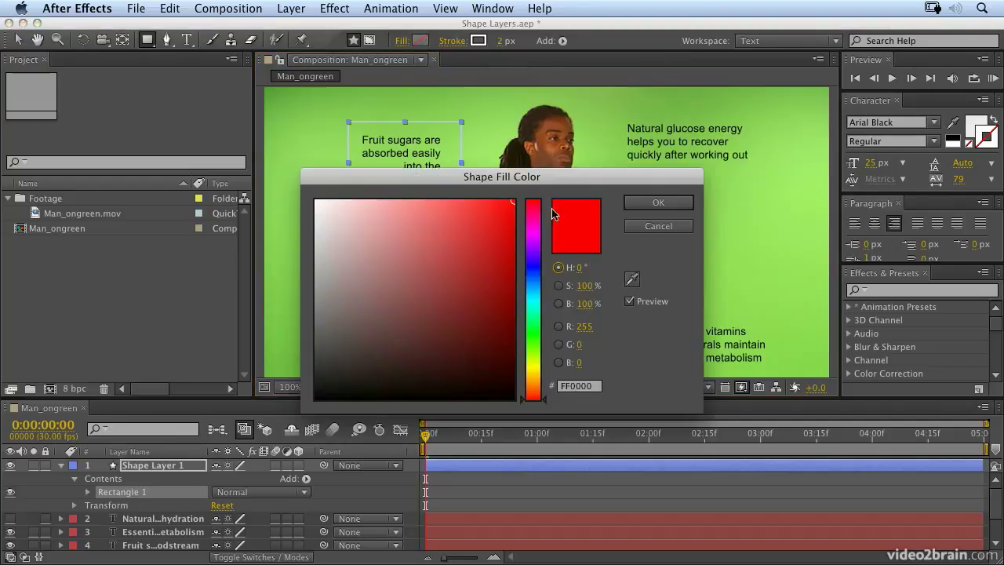
left_click(636, 199)
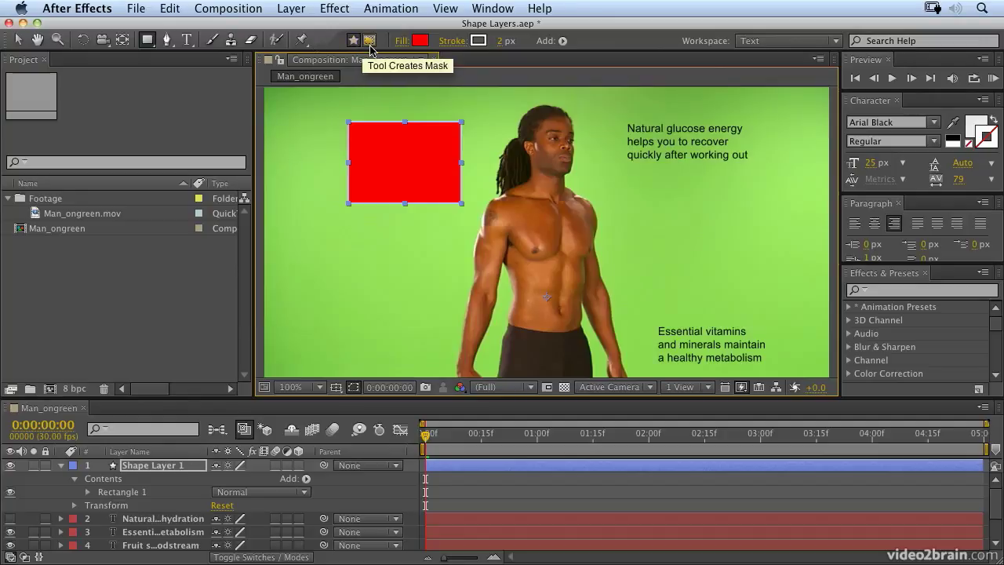
left_click(419, 42)
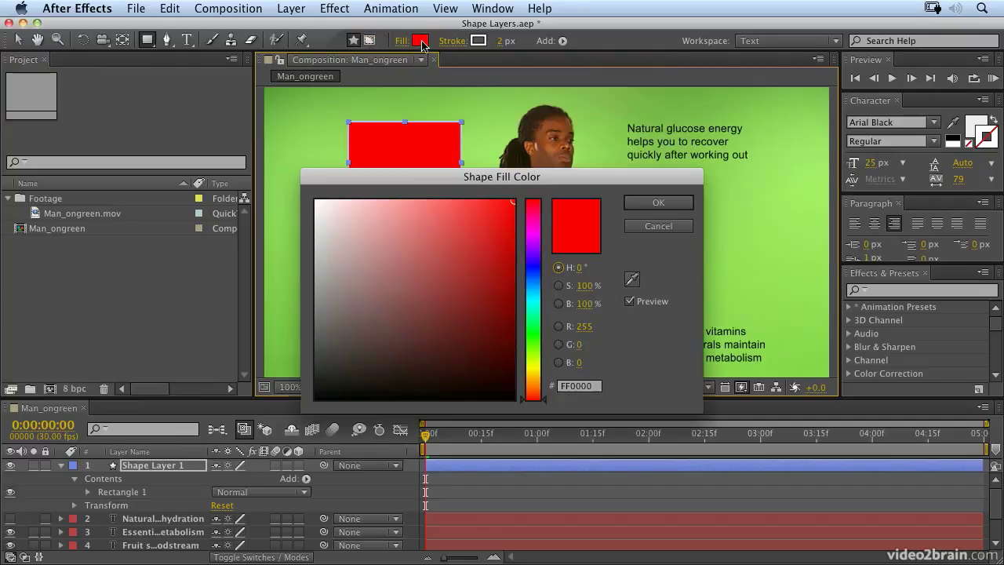
left_click(533, 273)
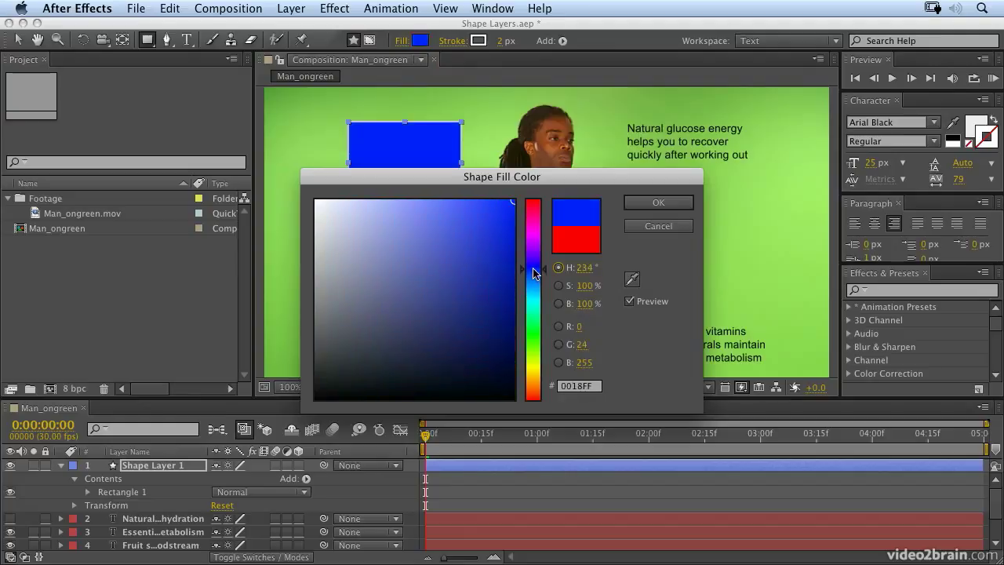
left_click(672, 202)
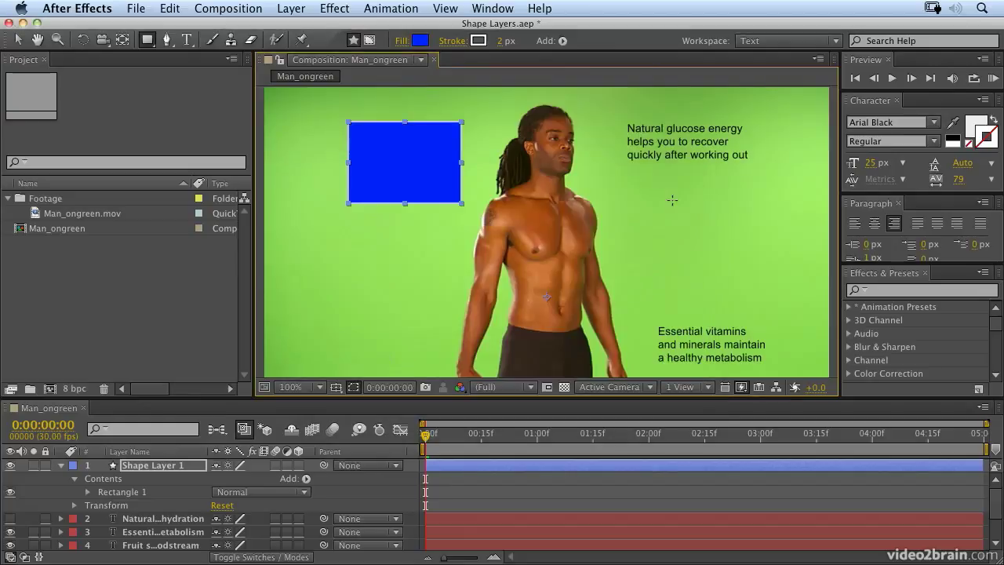
Preview linear and radial gradient fills on the rectangle and set its fill type to None.
left_click(402, 46)
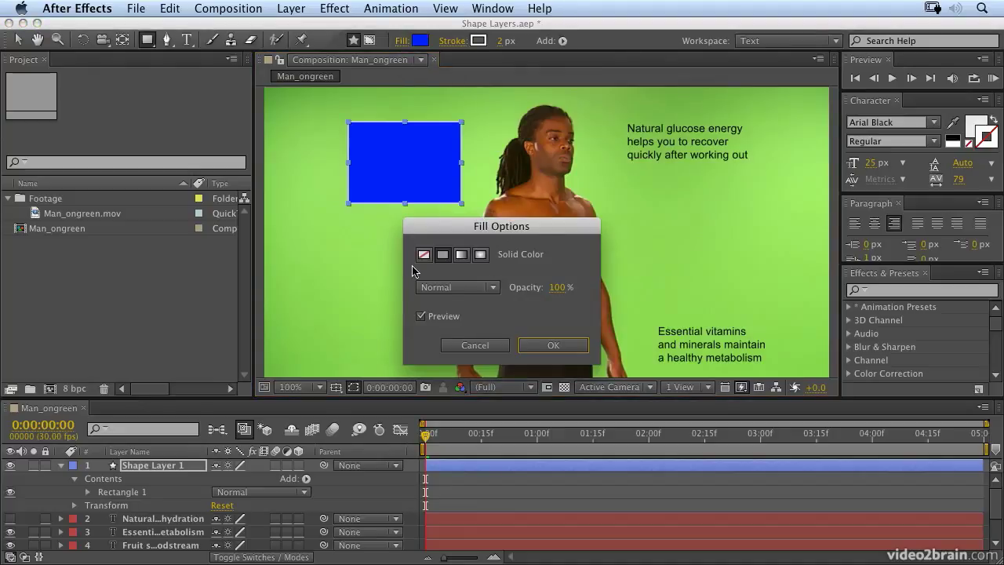
left_click(462, 256)
left_click(481, 257)
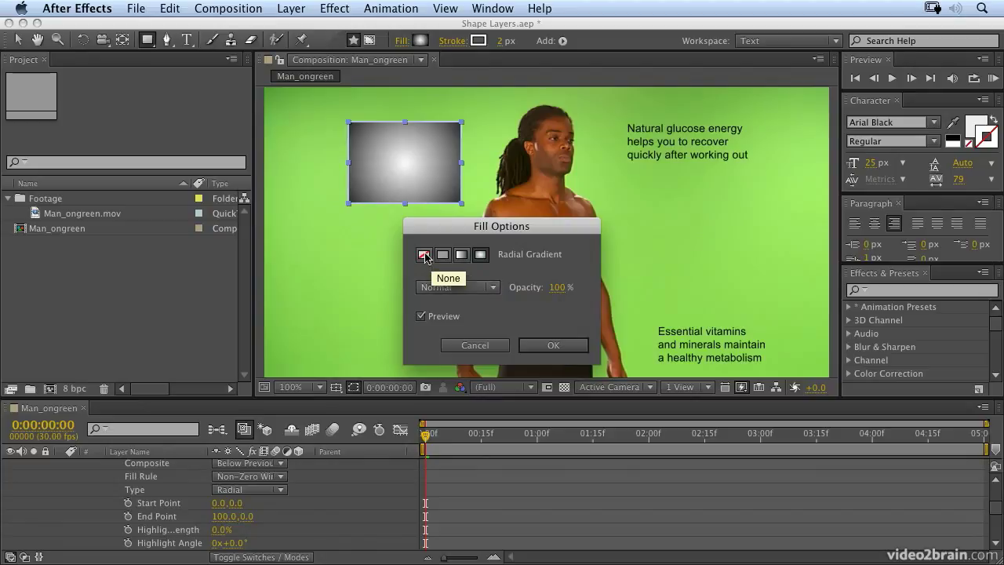
left_click(424, 255)
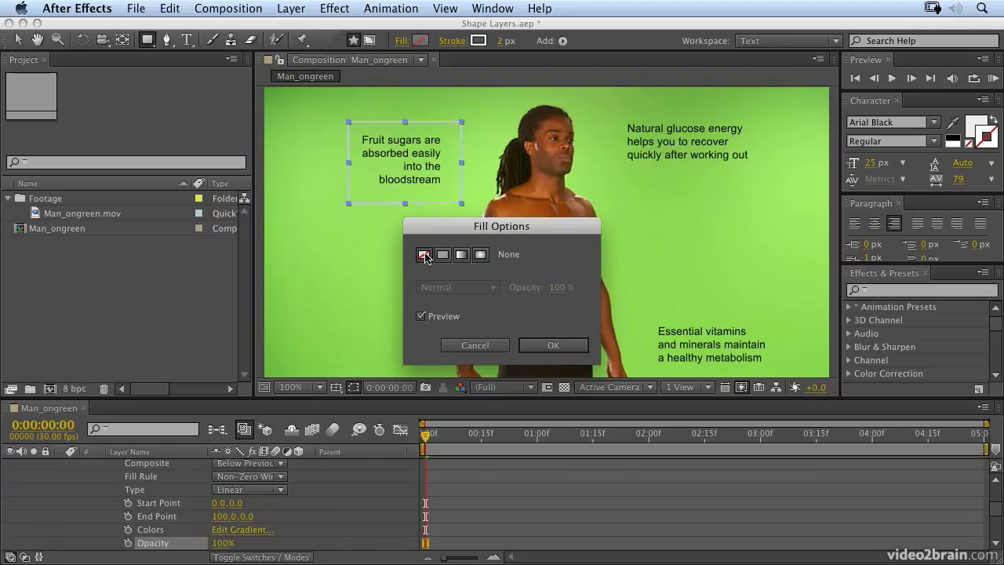
left_click(541, 350)
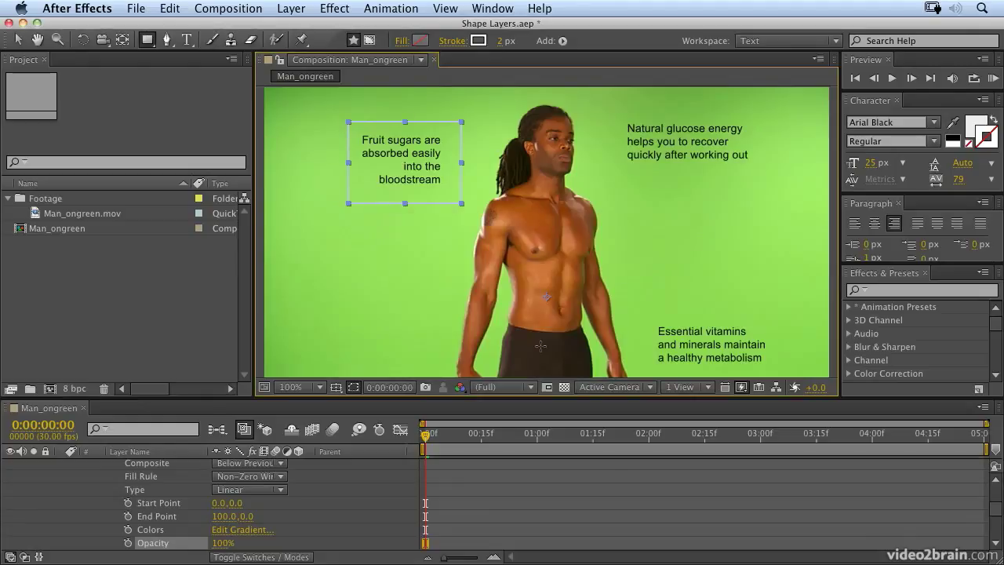
Keep the rectangle's stroke as a solid colour and set its width to 5 px.
left_click(455, 41)
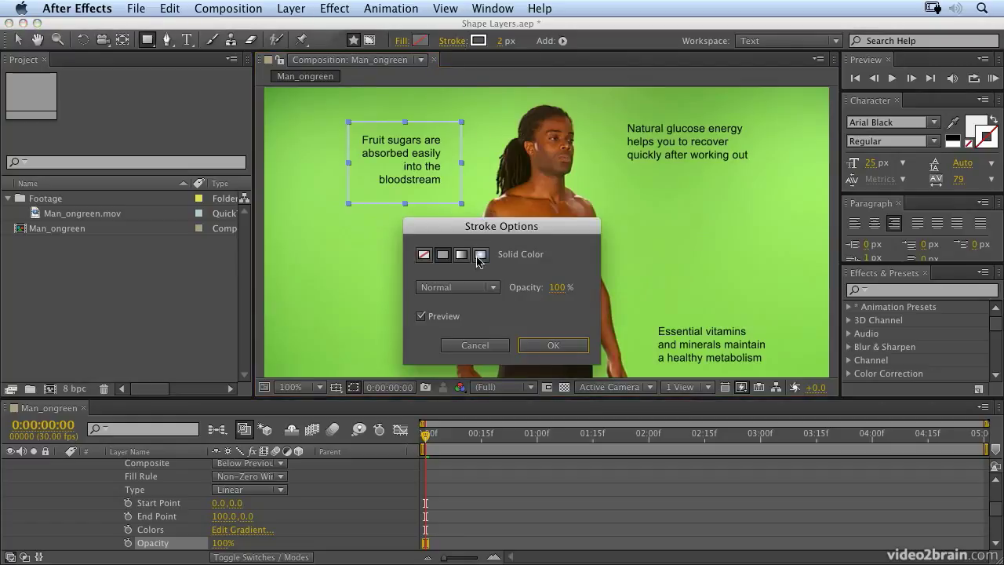
left_click(552, 349)
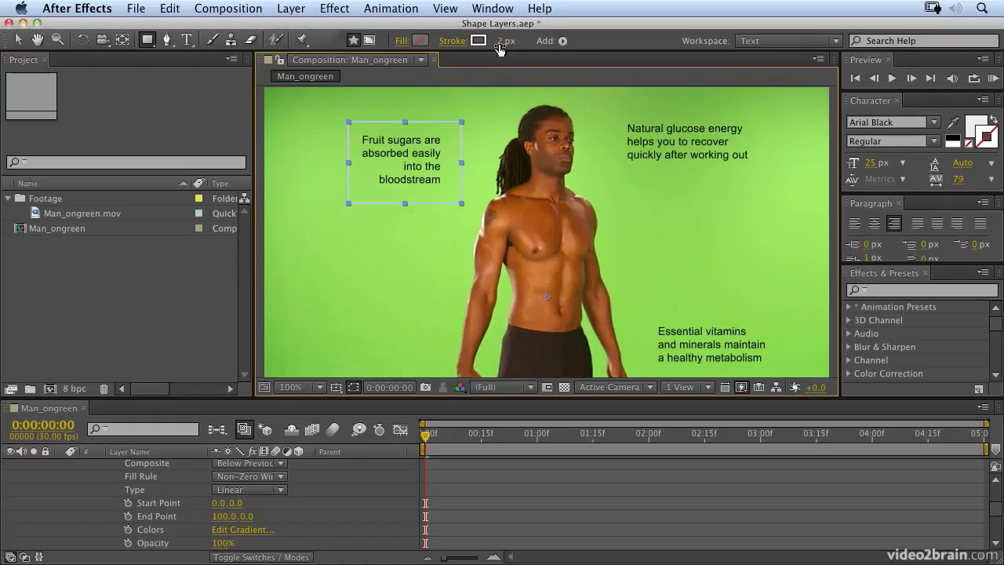
left_click_drag(500, 46, 507, 41)
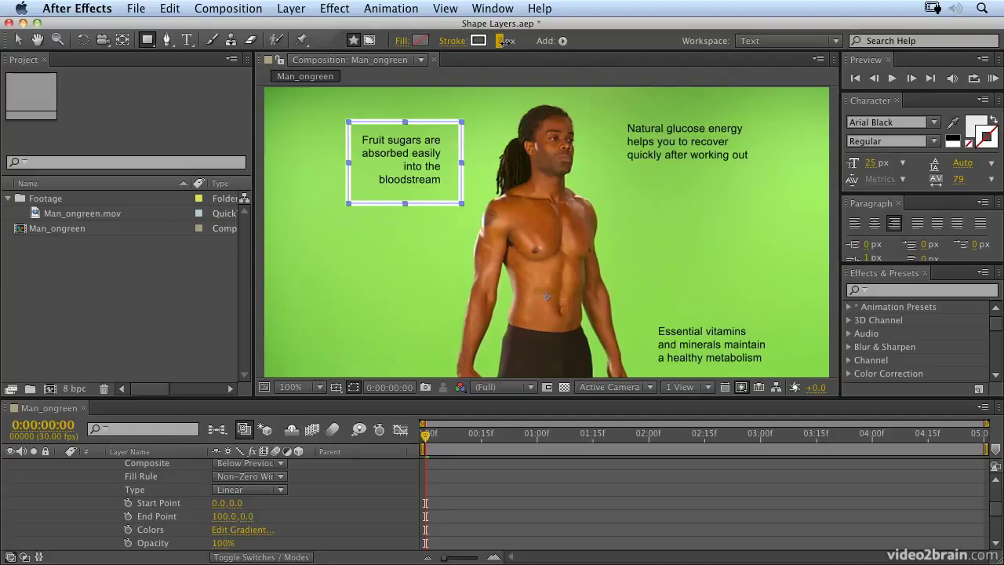
left_click(503, 42)
type("5")
key("Return")
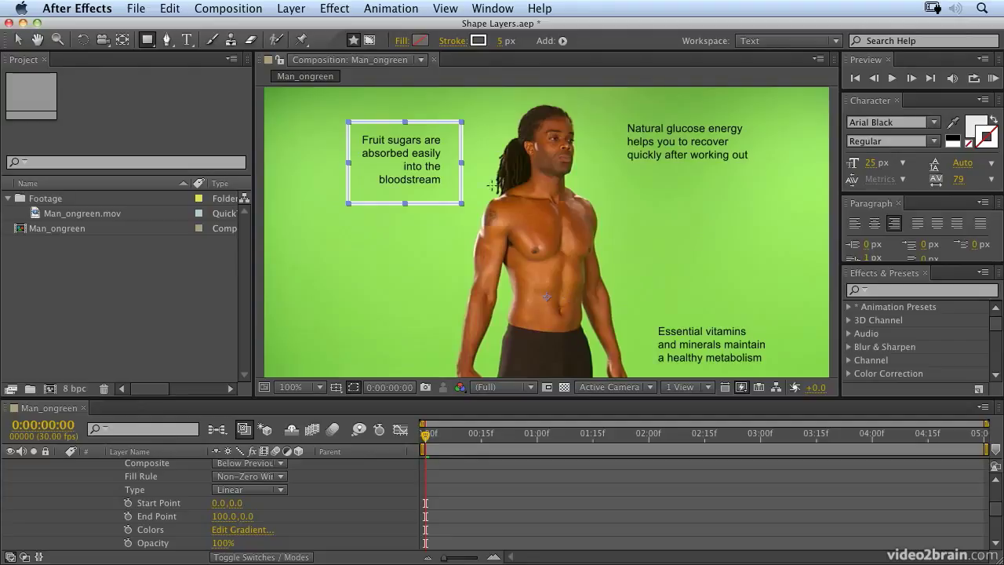
Draw an L-shaped connector with the Pen Tool from the middle of the box's bottom edge down and across toward the man's arm.
scroll(109, 508, "up", 1)
scroll(109, 509, "up", 2)
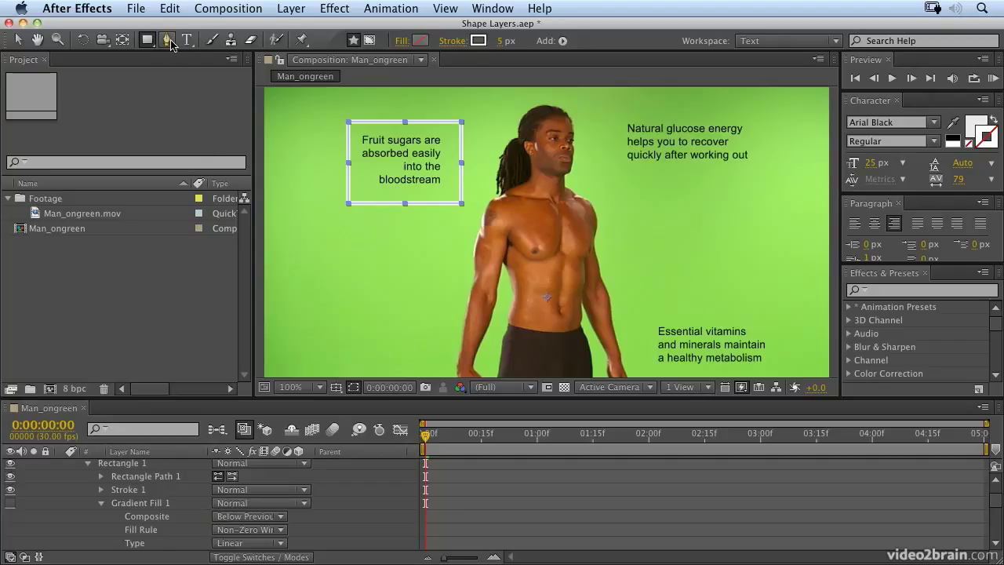
scroll(102, 533, "up", 2)
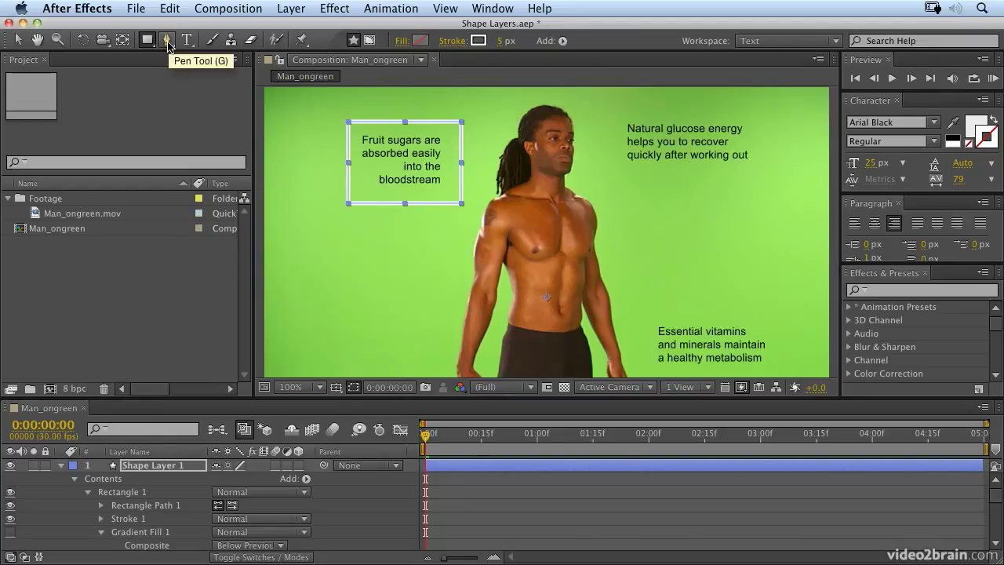
left_click(167, 43)
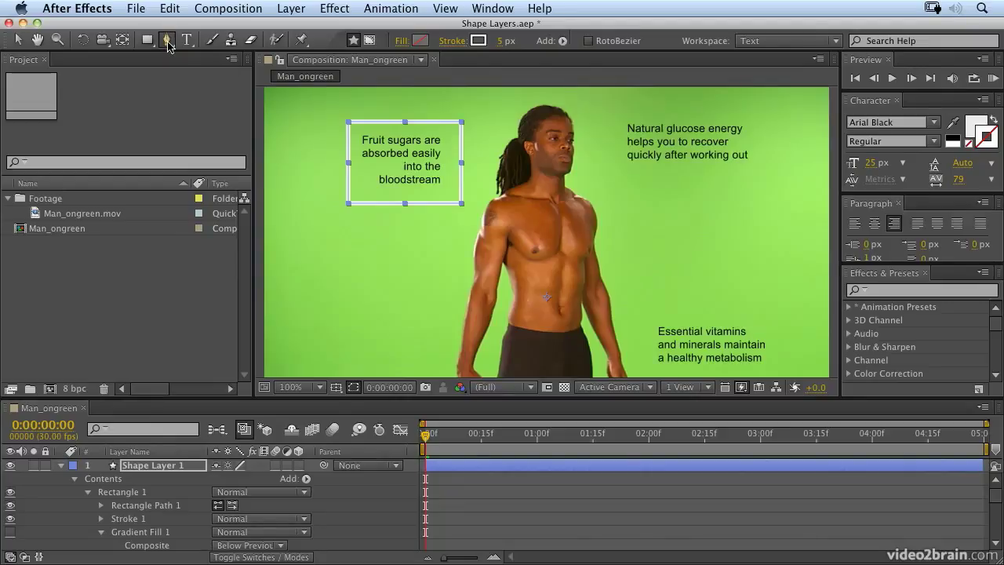
left_click(404, 205)
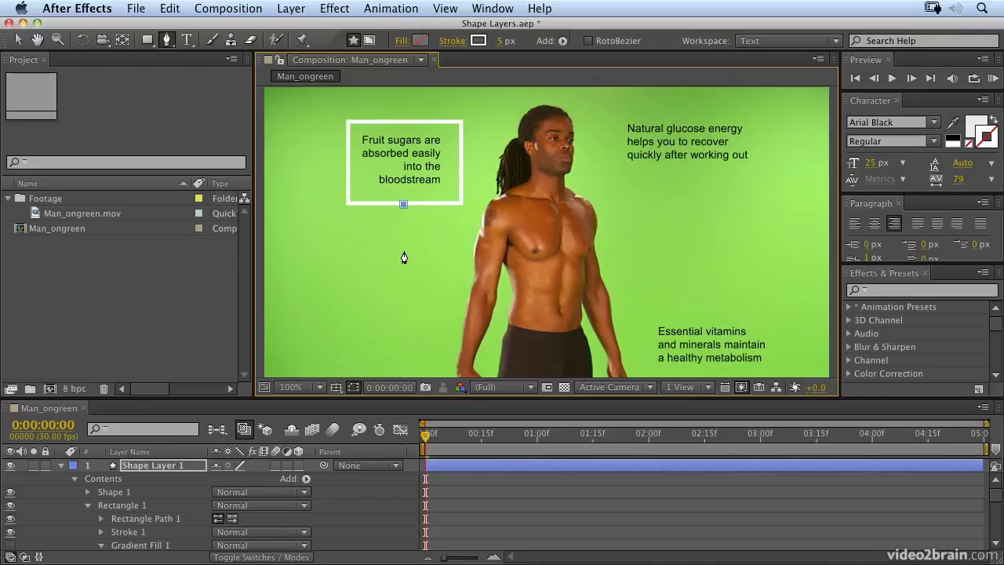
left_click(403, 251)
Enlarge the timeline area and toggle the visibility of the rectangle's Gradient Fill 1, leaving it hidden.
left_click_drag(204, 398, 207, 335)
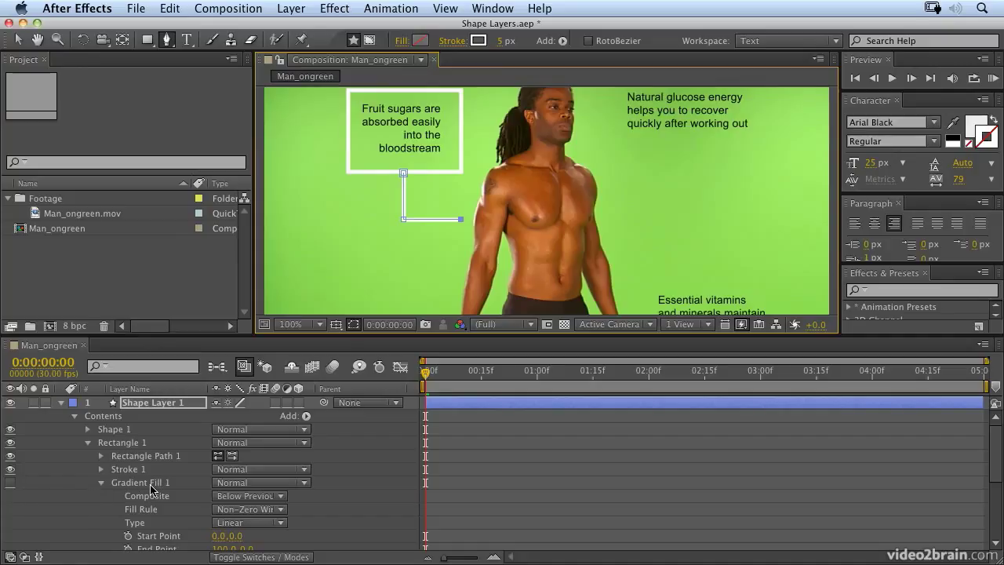
left_click(11, 484)
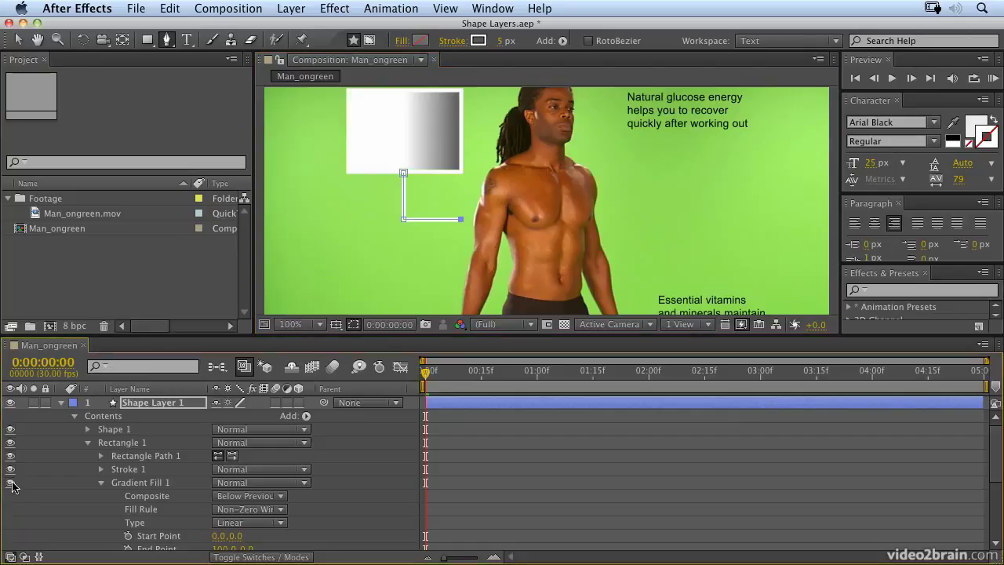
left_click(11, 484)
left_click(11, 484)
left_click(11, 484)
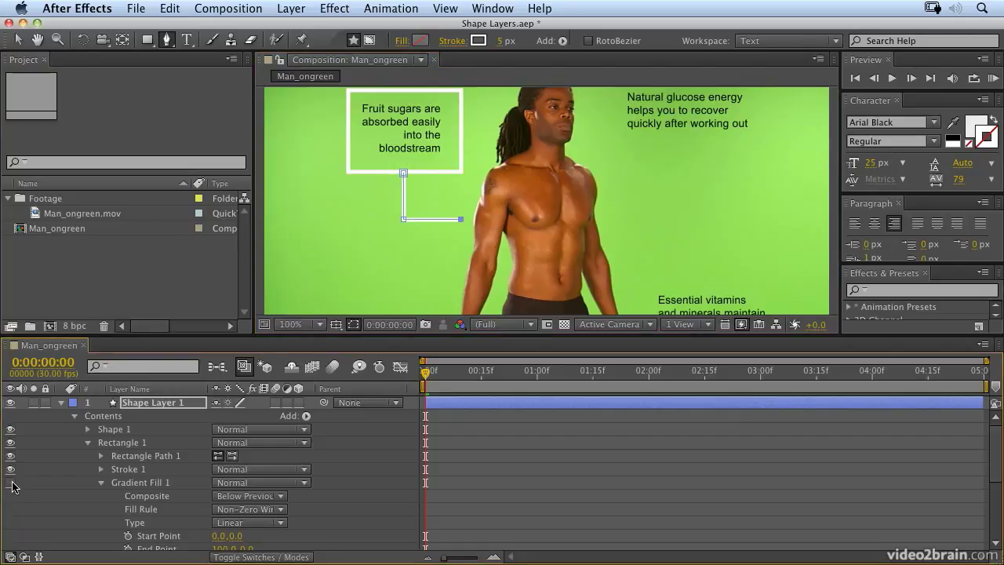
left_click(11, 484)
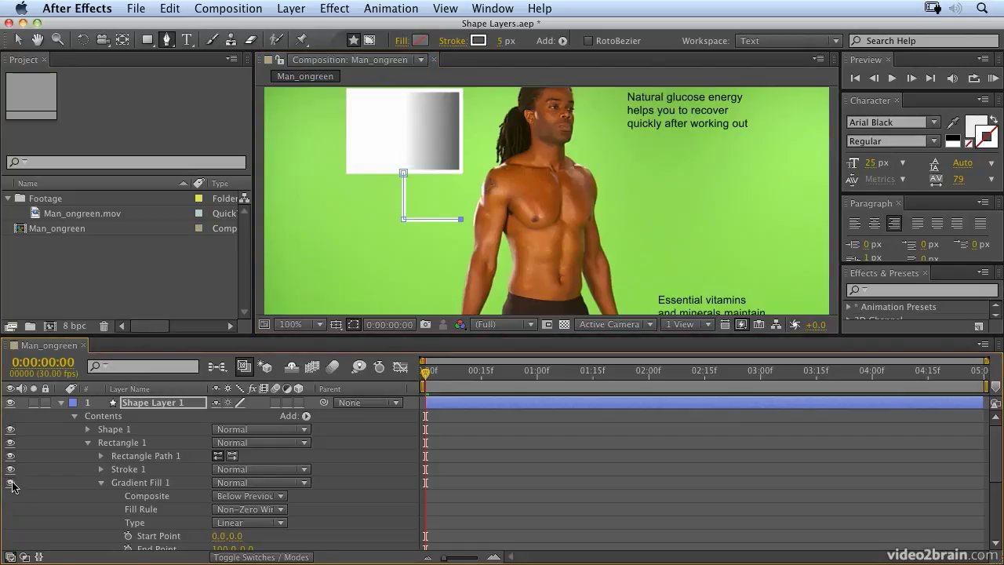
left_click(11, 484)
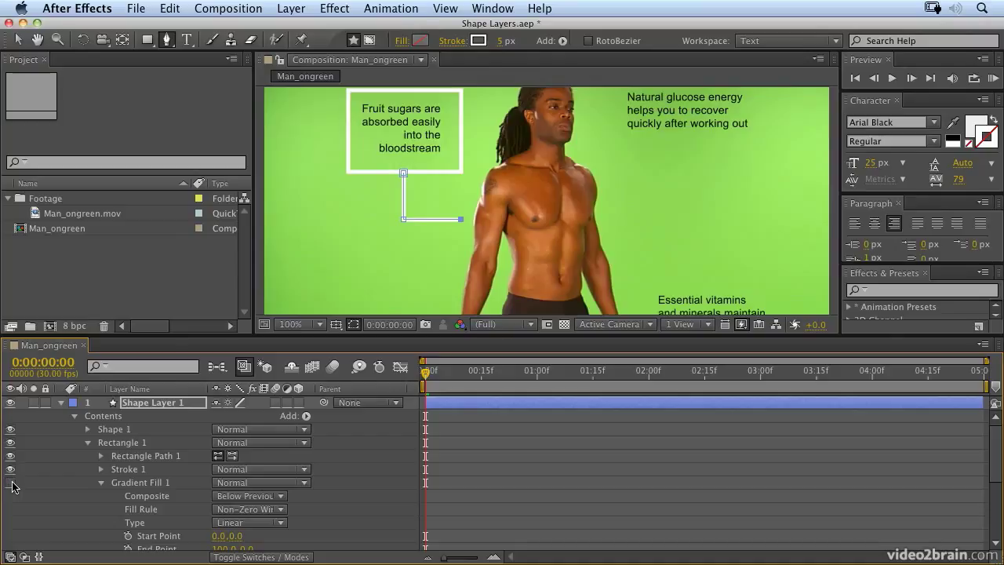
Collapse Gradient Fill 1 and expand the rectangle's Stroke 1 properties.
left_click(101, 483)
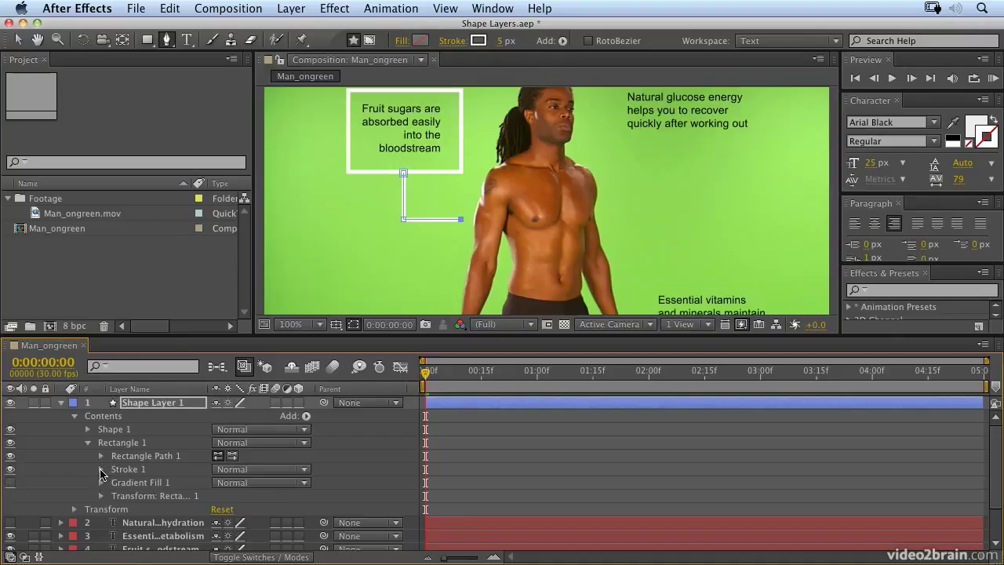
left_click(102, 469)
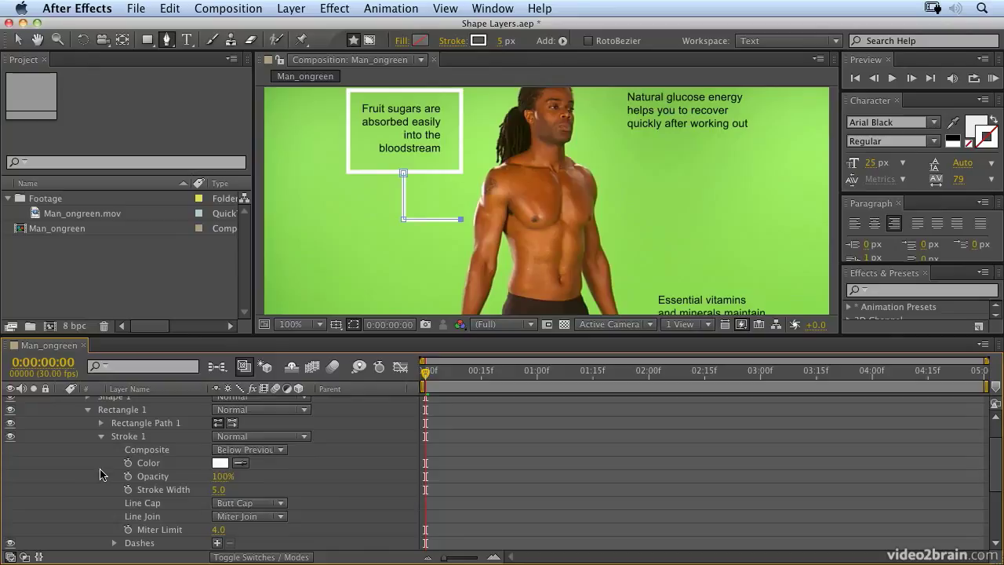
Set the rectangle's stroke width to 8 and collapse its Stroke 1 properties.
left_click_drag(215, 490, 217, 490)
left_click(101, 436)
scroll(124, 466, "up", 3)
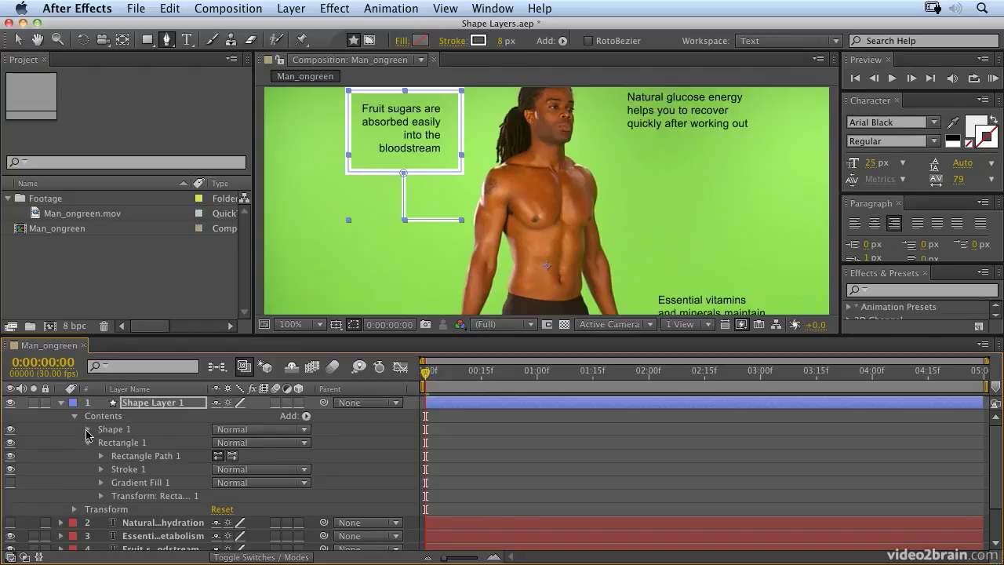
Expand the strokes of Shape 1 and Rectangle 1, and set the Shape 1 connector's stroke width to 9.
left_click(88, 430)
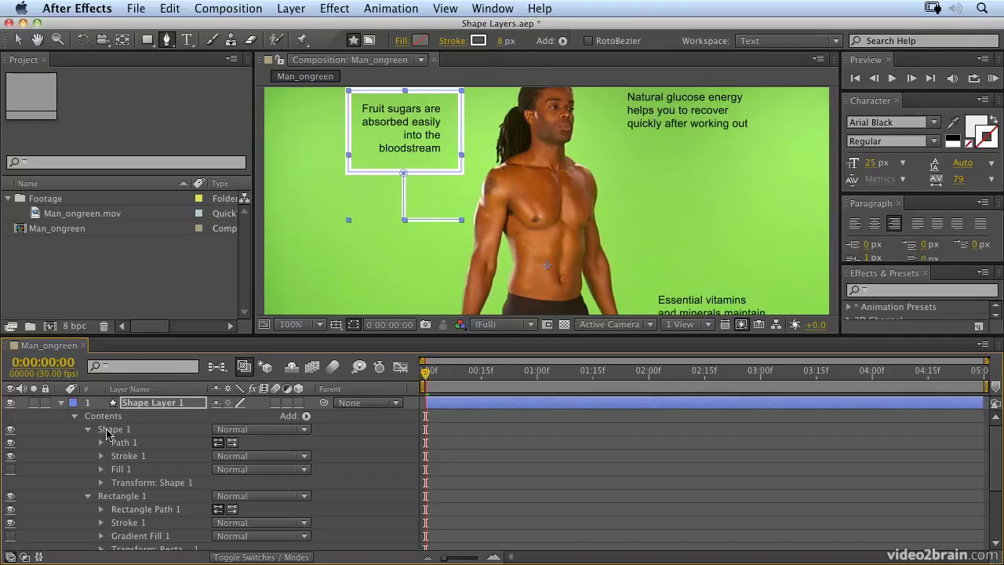
left_click(119, 497)
left_click(119, 430)
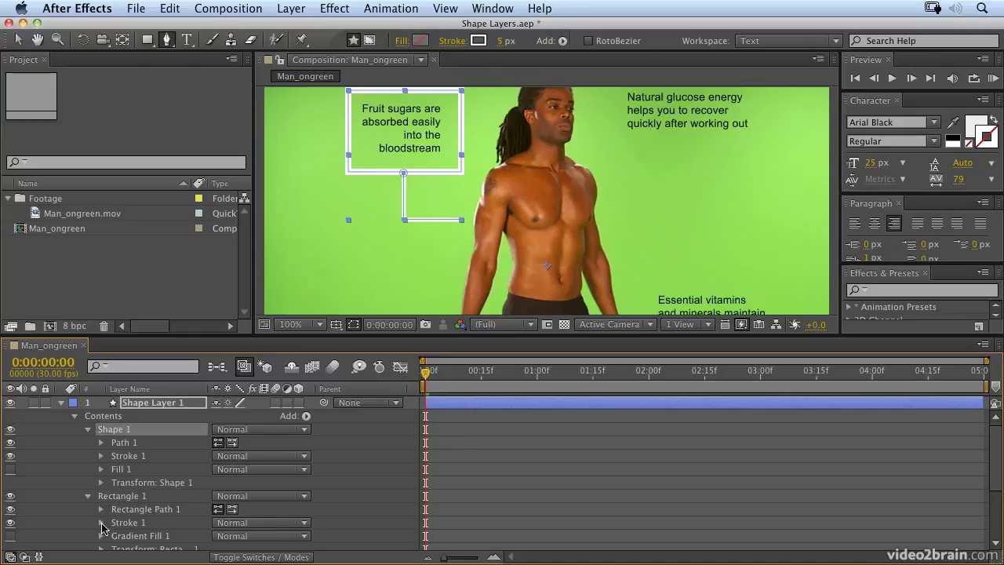
left_click(101, 523)
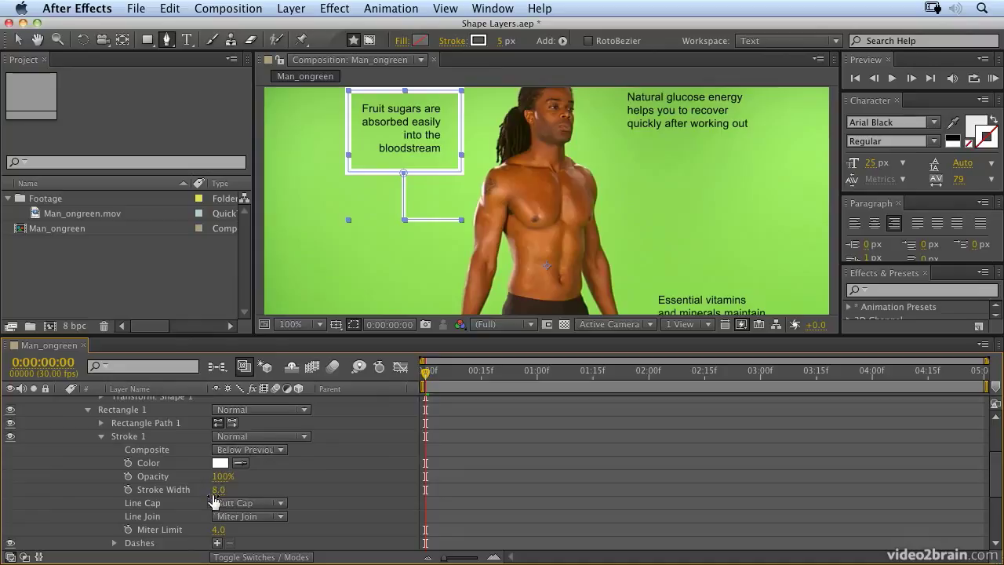
scroll(152, 487, "up", 3)
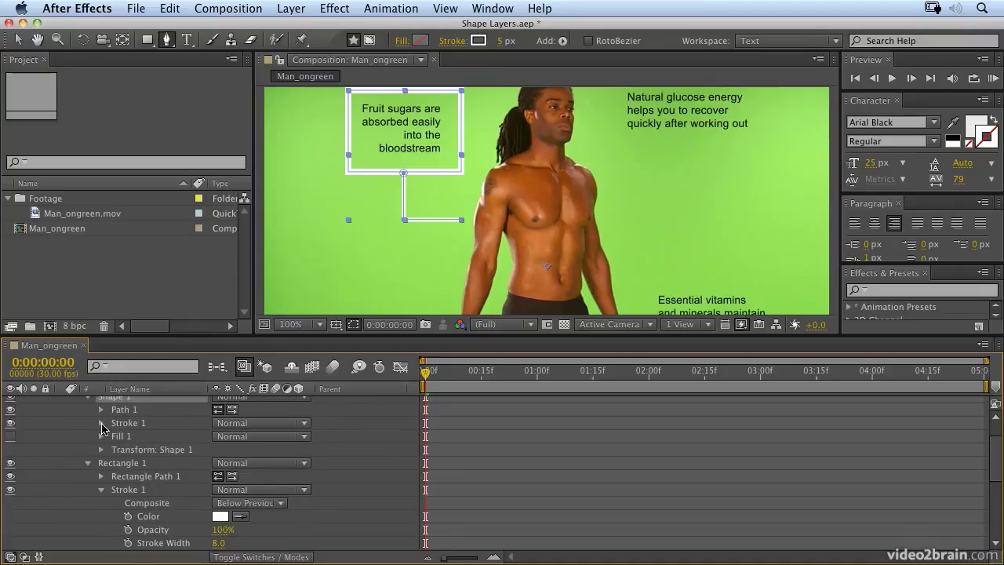
left_click(101, 425)
left_click_drag(216, 476, 217, 476)
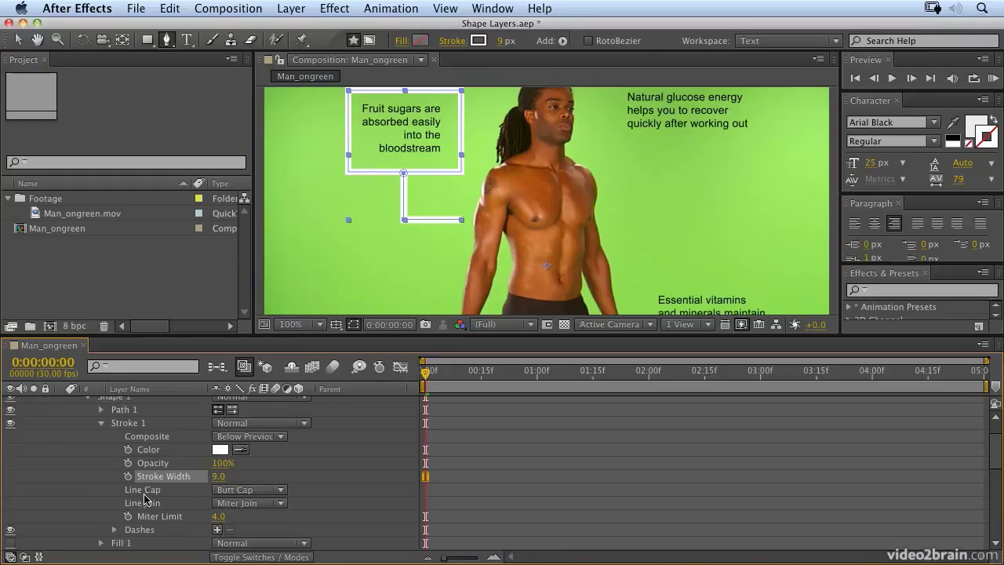
Select Shape Layer 1 and filter the timeline properties by "stroke".
scroll(145, 499, "up", 2)
left_click(154, 403)
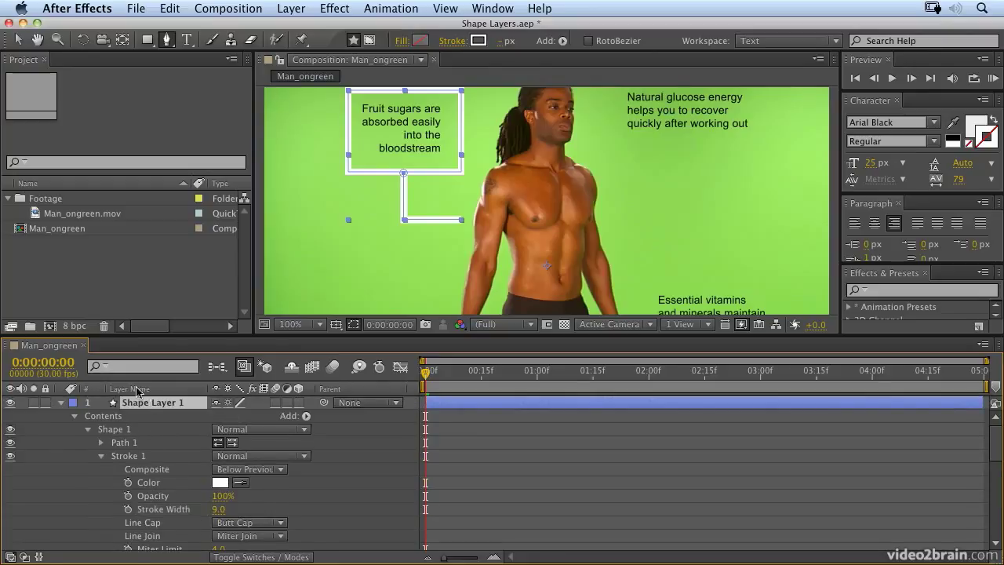
left_click(130, 366)
type("str")
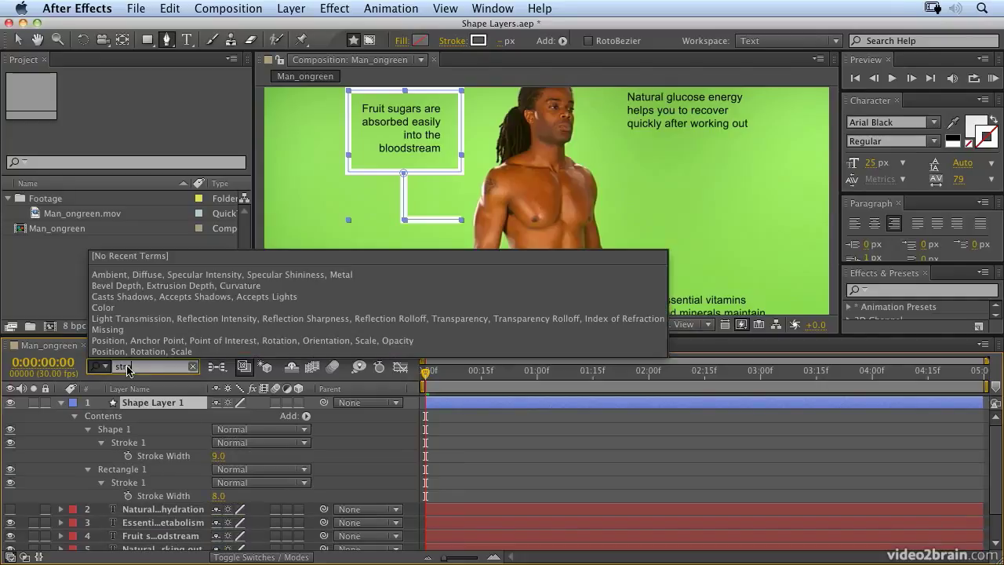
type("oke")
Set the Shape 1 connector's stroke width to 8 and collapse Shape Layer 1.
left_click(221, 462)
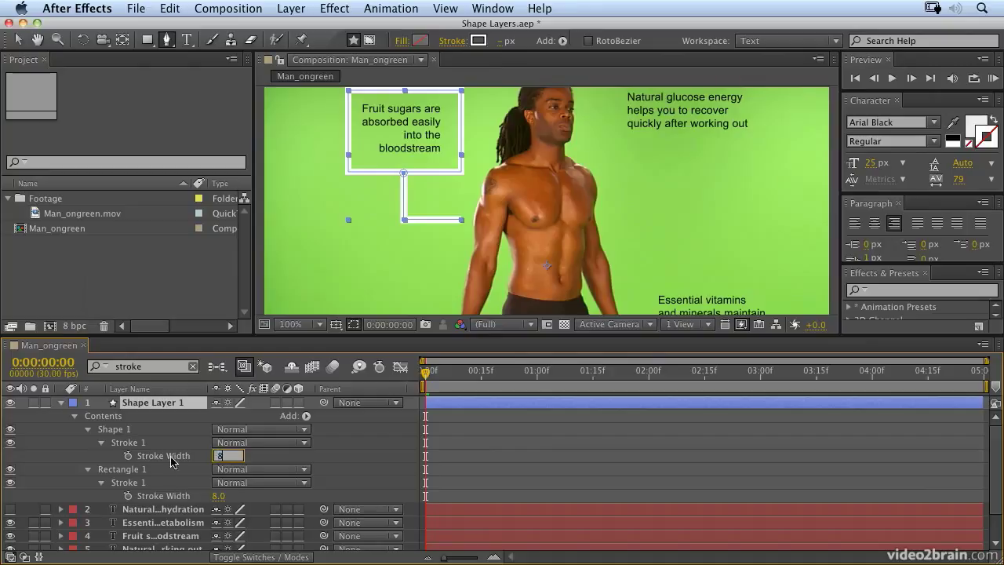
left_click(173, 494)
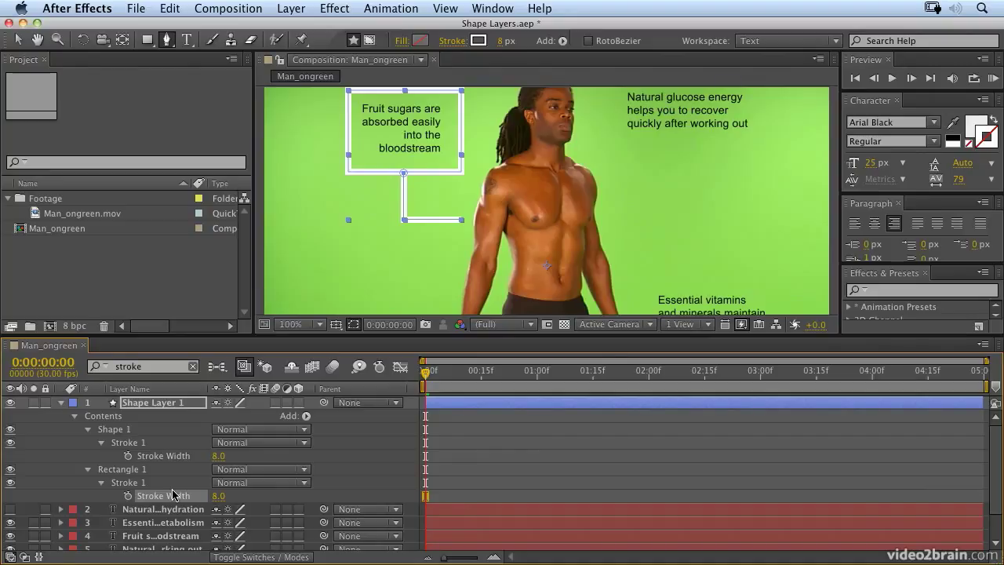
left_click(62, 402)
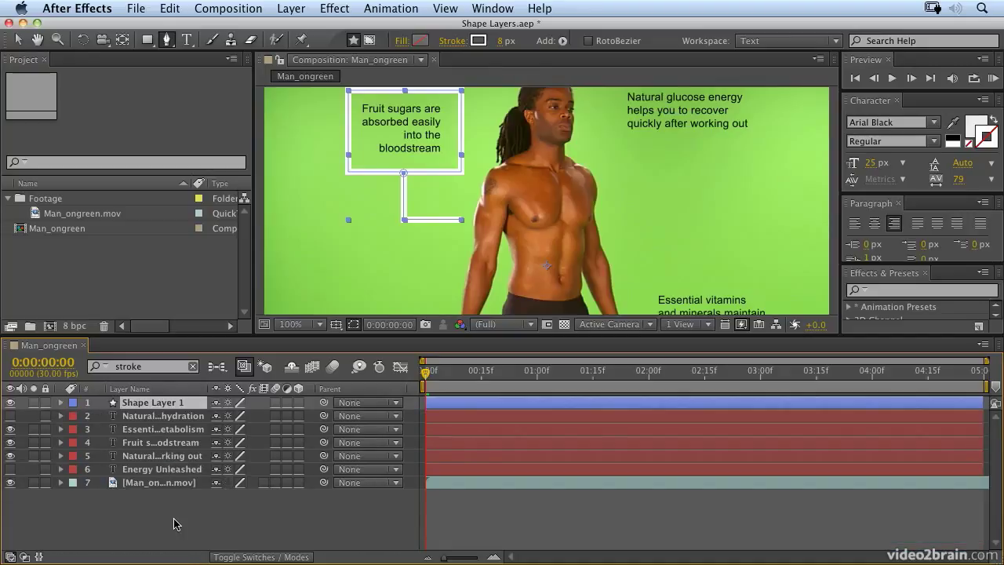
With no layer selected, draw a rounded rectangle around the Natural glucose energy text as a new shape layer.
left_click(174, 524)
key("h")
left_click_drag(589, 141, 562, 199)
left_click(147, 41)
left_click_drag(146, 44, 183, 60)
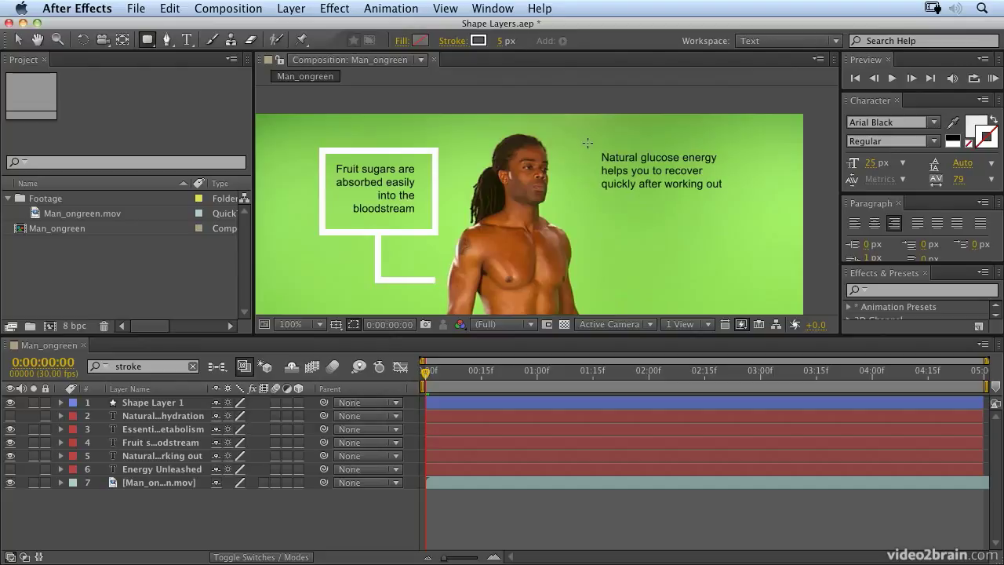
left_click_drag(587, 144, 736, 201)
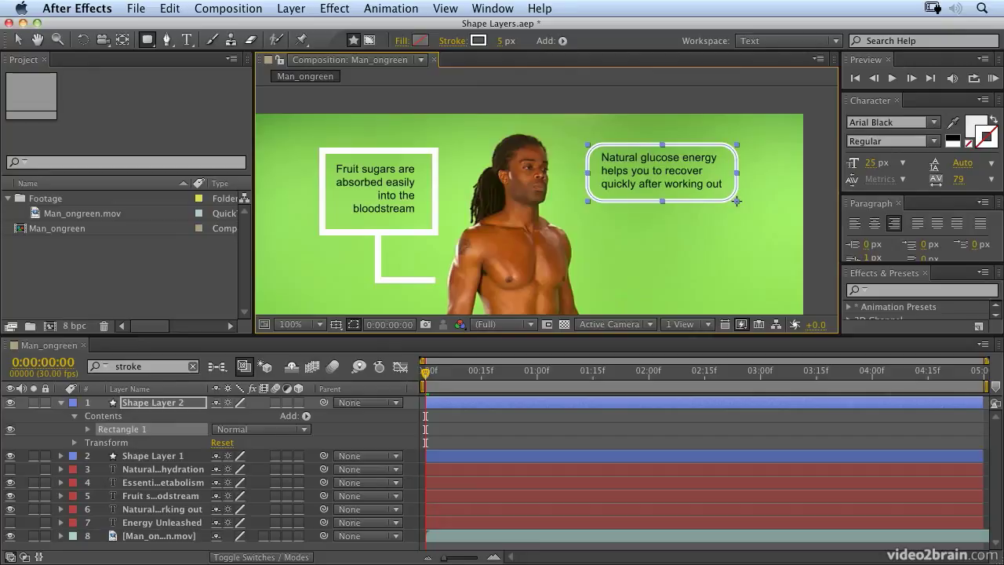
Expand the rounded rectangle's group and add an Ellipse path to it.
key("g")
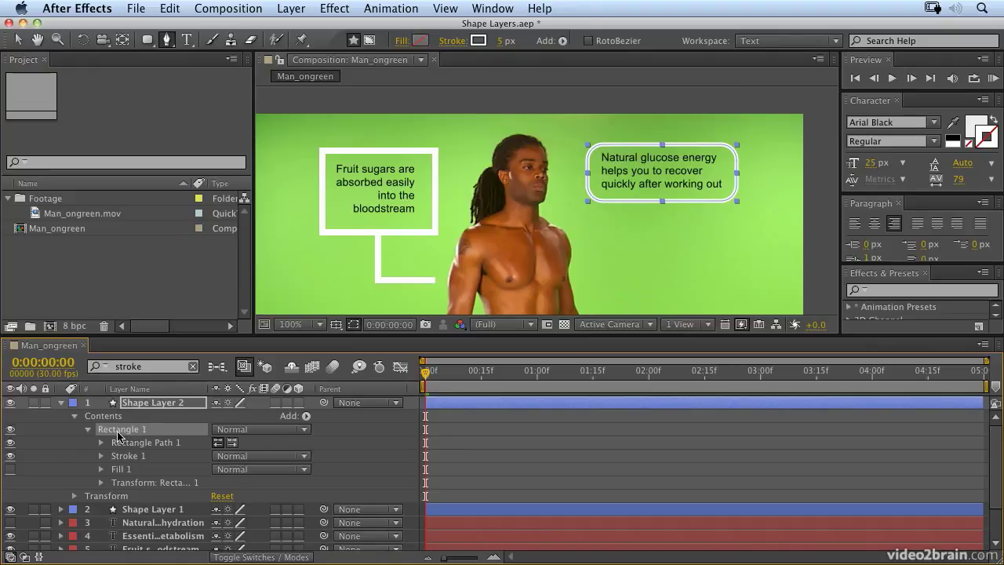
left_click(306, 417)
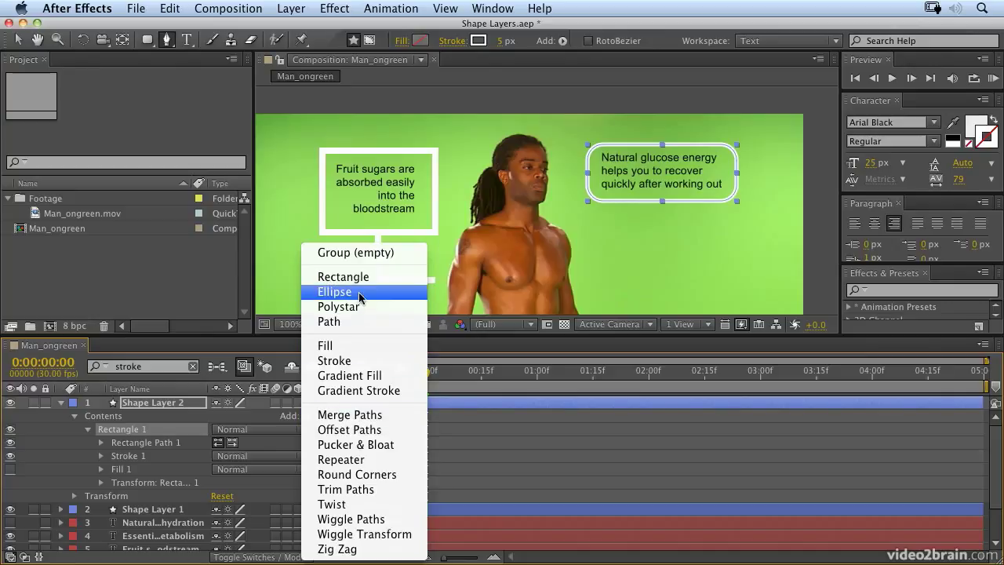
left_click(334, 292)
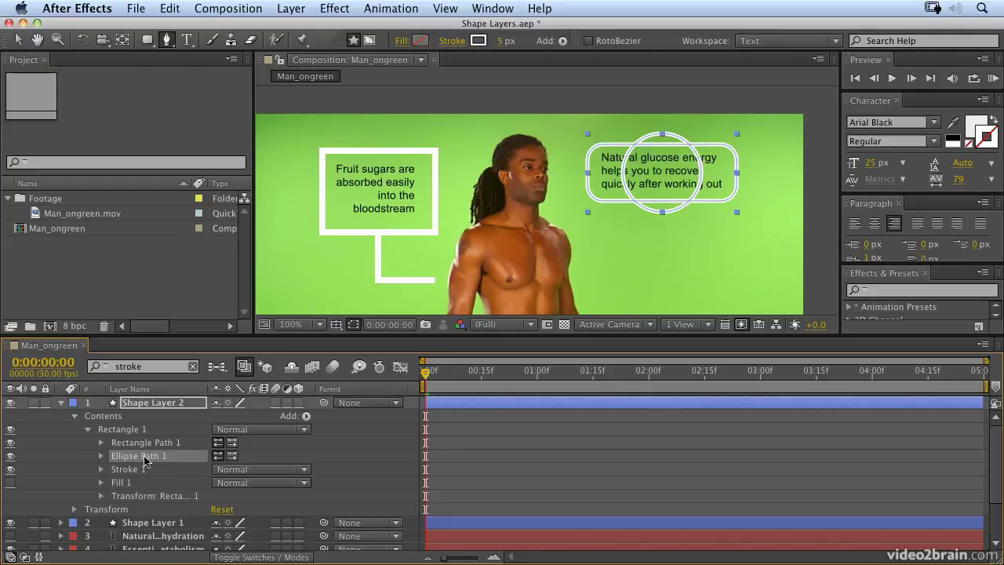
Try adjusting the Position in the Rectangle 1 group's transform, and collapse the transform properties.
left_click(100, 496)
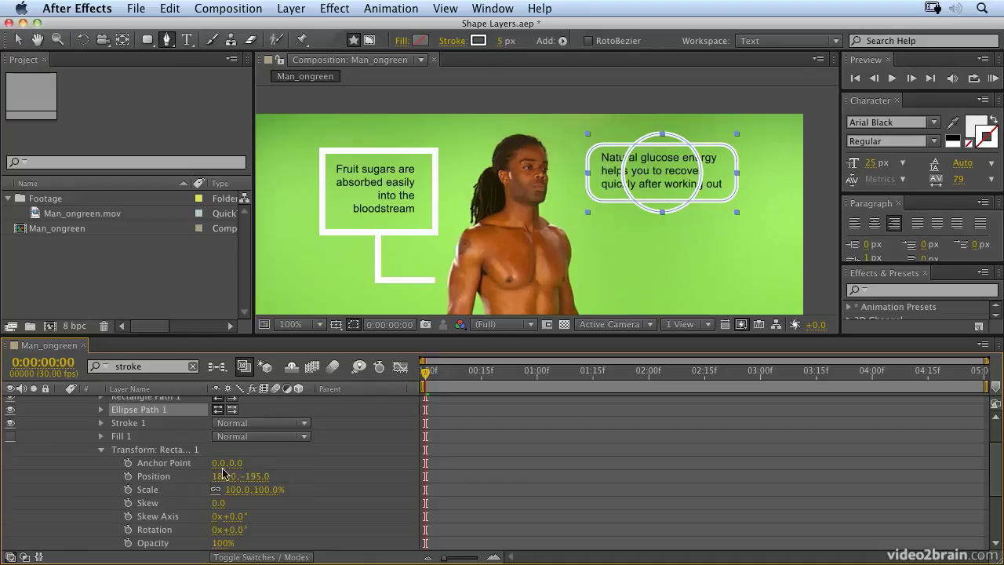
mouse_move(219, 482)
left_mouse_down()
mouse_move(207, 477)
mouse_move(220, 477)
left_mouse_up()
left_click(101, 451)
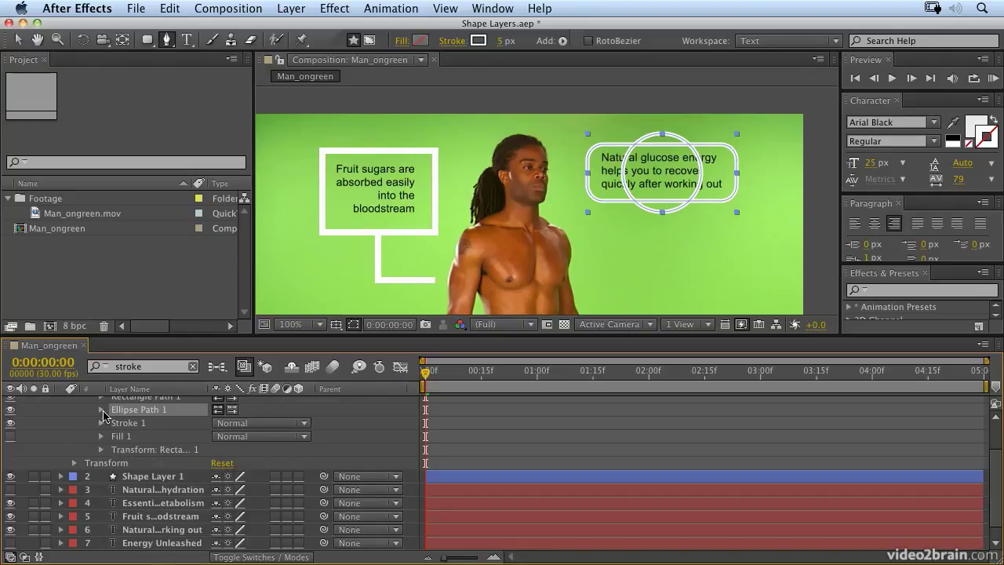
Shrink Ellipse Path 1 to a size of 34 and place it below the rounded rectangle at position 2, 70.
left_click(101, 409)
left_click_drag(216, 436, 314, 441)
left_click_drag(235, 423, 218, 444)
left_click(101, 409)
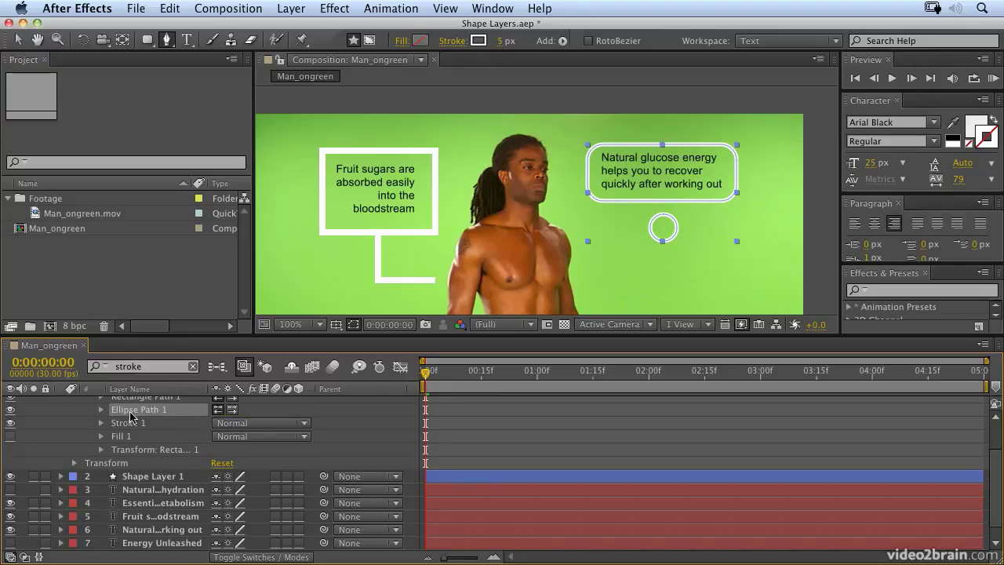
Duplicate Ellipse Path 1 and give the copy a size of 22 and a position of -26, 112.
scroll(143, 418, "up", 2)
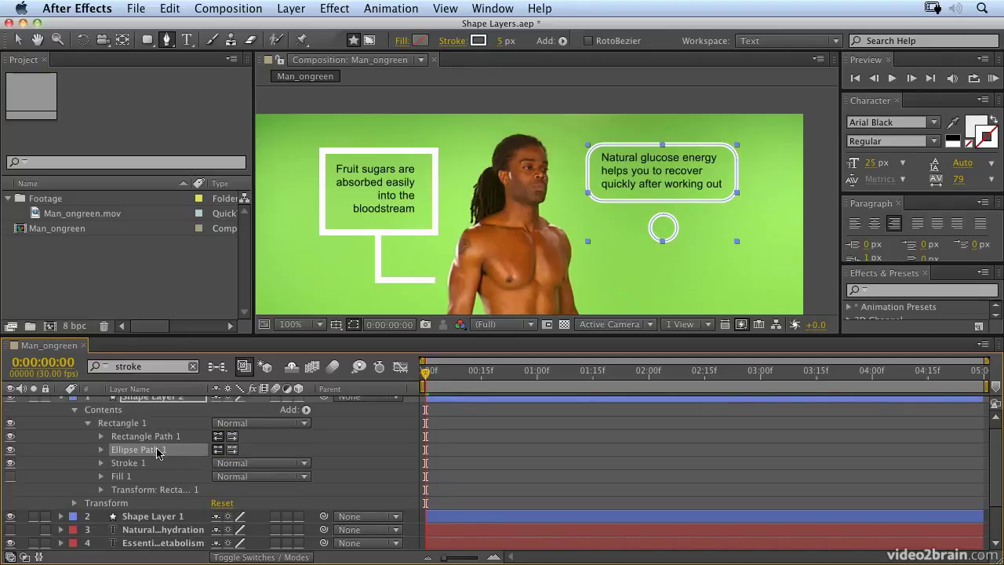
left_click(171, 9)
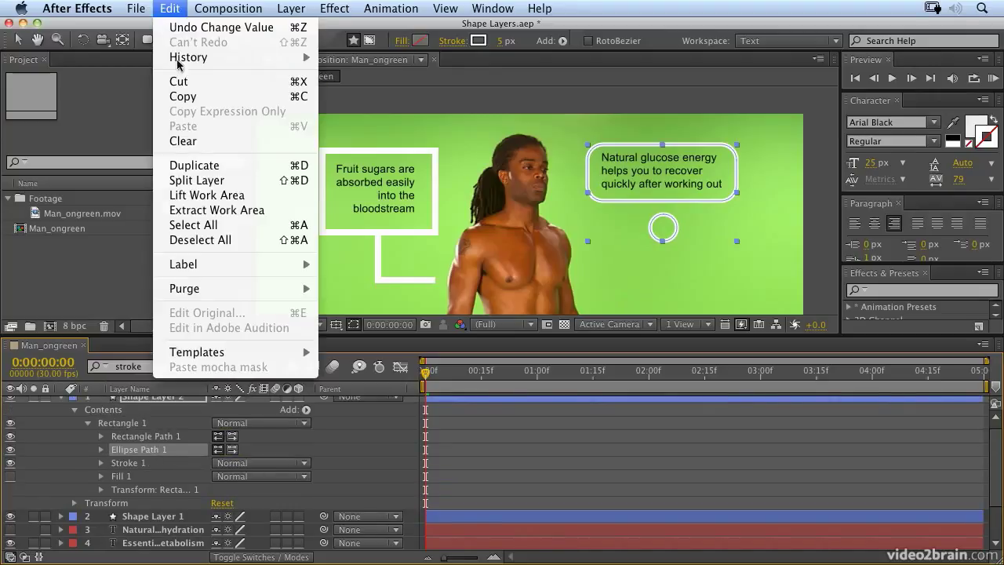
left_click(192, 165)
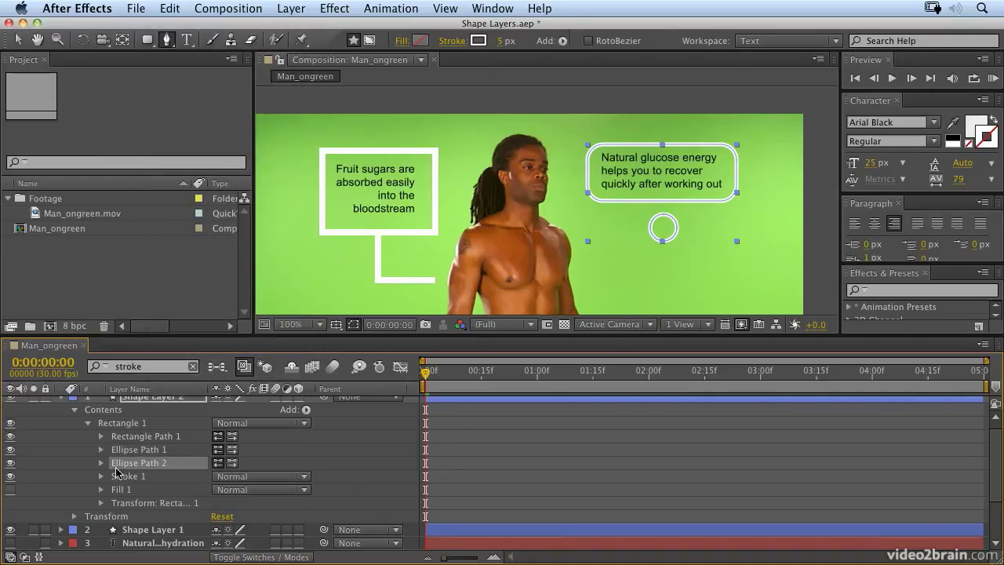
left_click(100, 463)
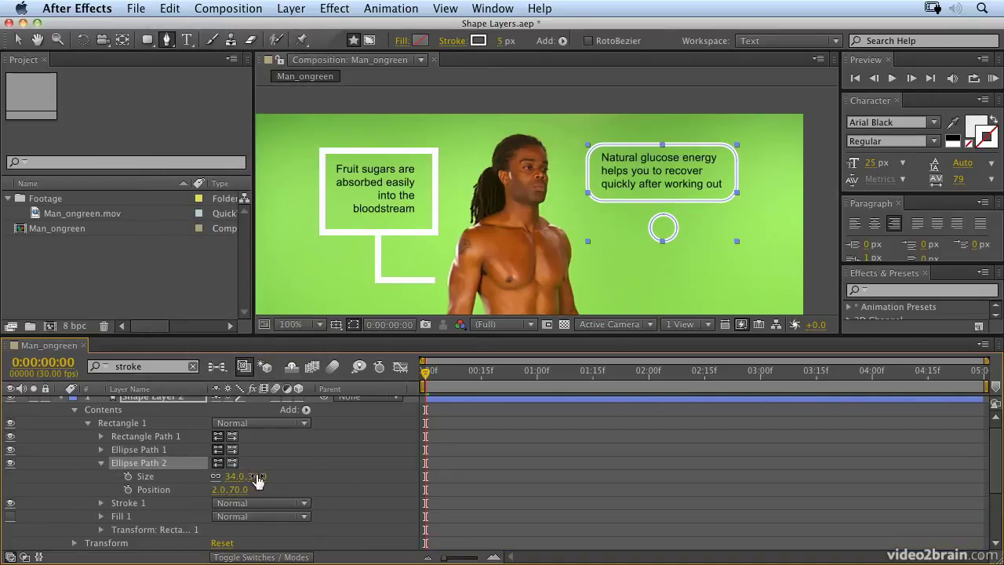
left_click_drag(258, 478, 279, 483)
left_click_drag(214, 490, 200, 489)
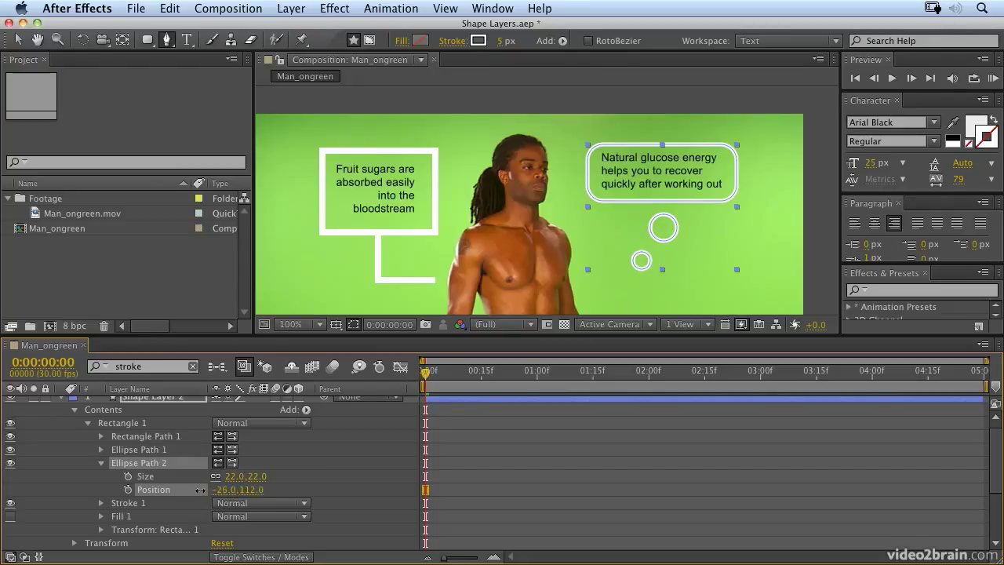
left_click(101, 464)
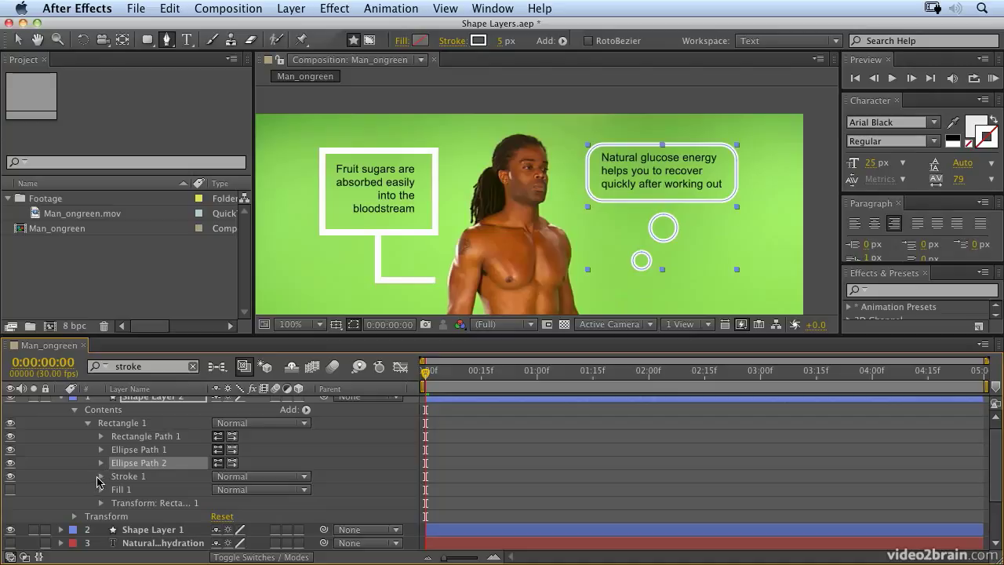
Set the stroke width shared by the rounded rectangle and both ellipses to 11.
left_click(100, 476)
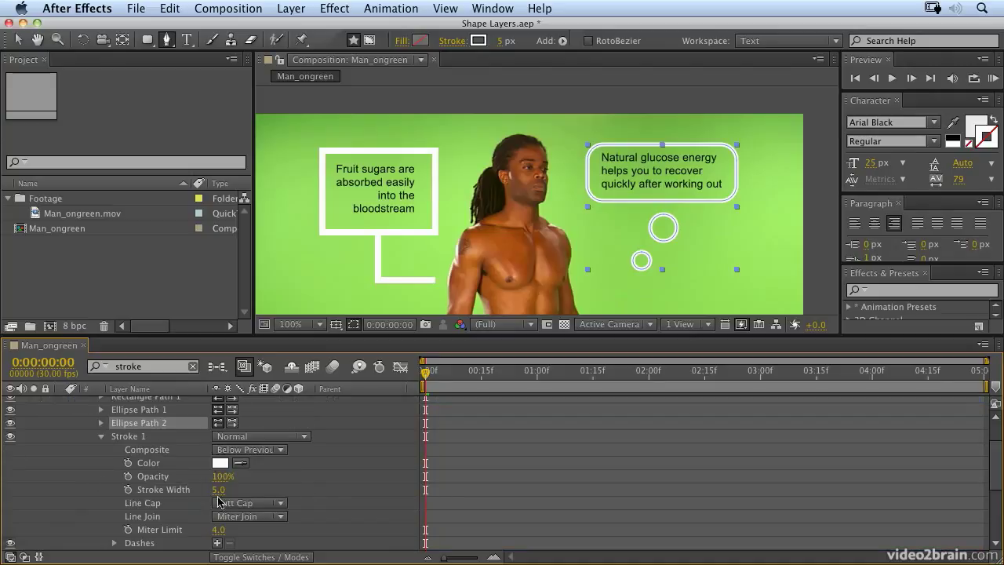
left_click_drag(219, 489, 213, 489)
left_click(100, 436)
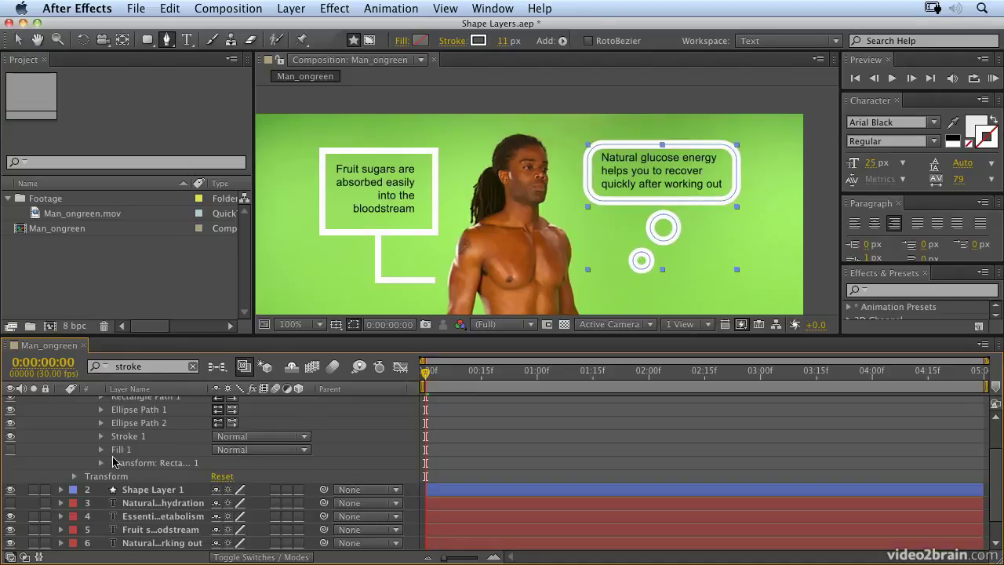
Rename the Rectangle 1 group in Shape Layer 2 as "Rounded Rectangle Group" and deselect it.
scroll(114, 463, "up", 4)
left_click(130, 430)
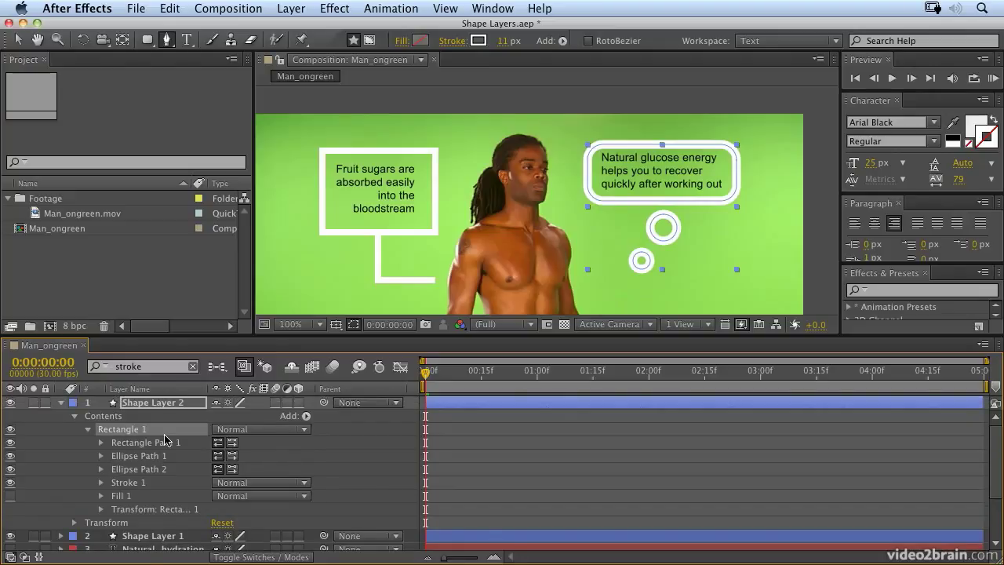
key("Return")
type("Rounded")
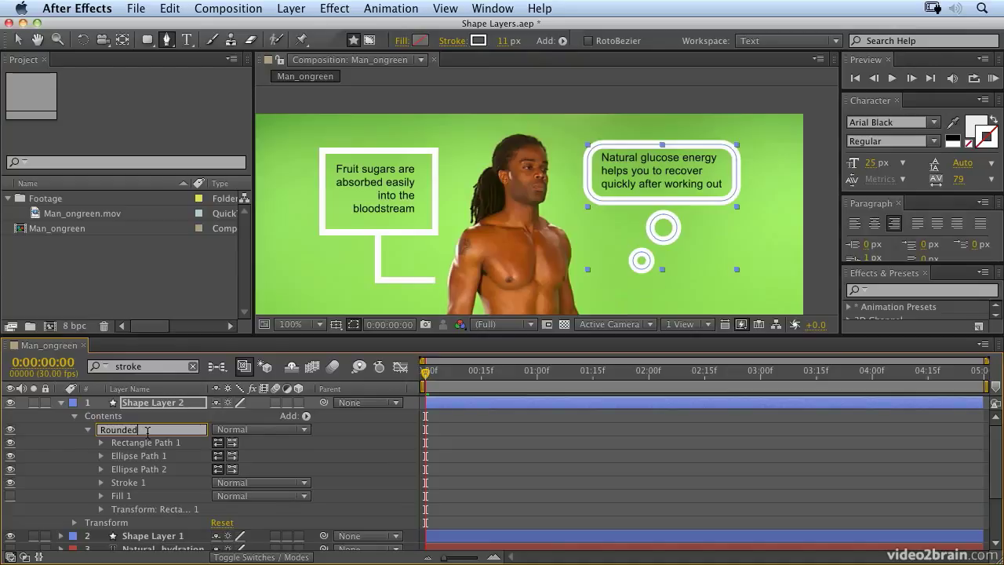
left_click(68, 435)
type("Rectangle Group")
left_click(67, 453)
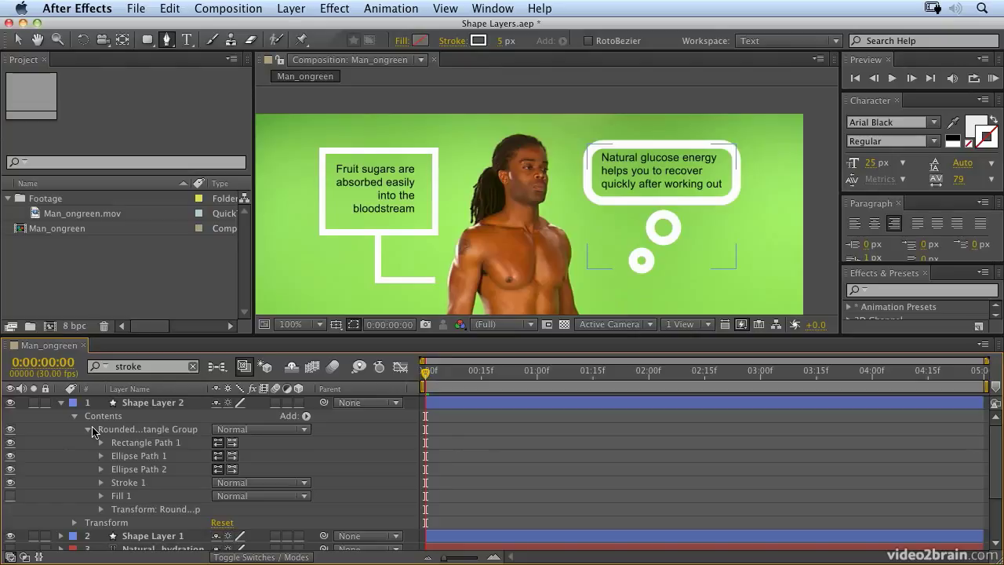
Collapse Shape Layer 2, the thought bubble's layer, and rename it "Round Rectanle Frame".
left_click(149, 43)
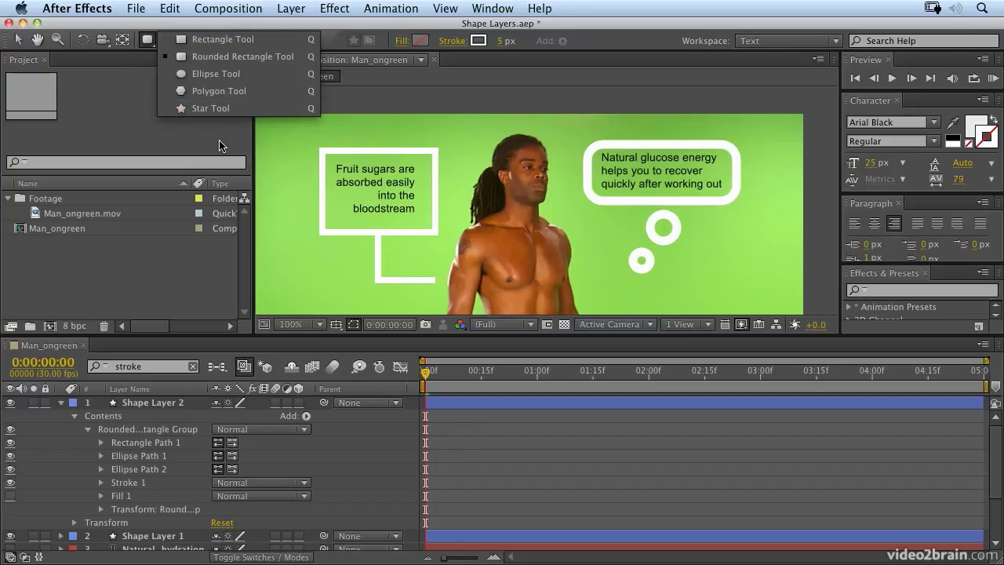
left_click(151, 402)
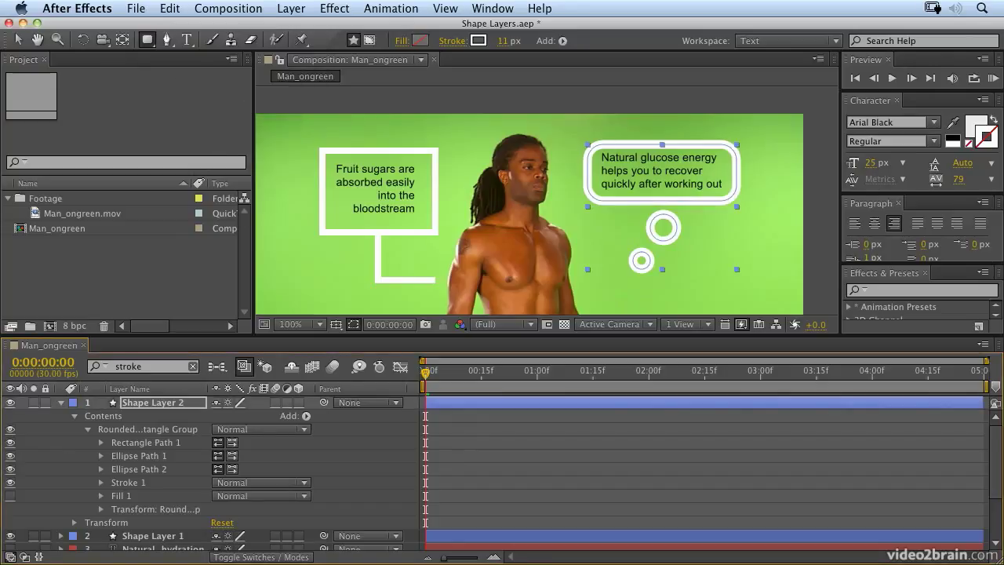
left_click(61, 403)
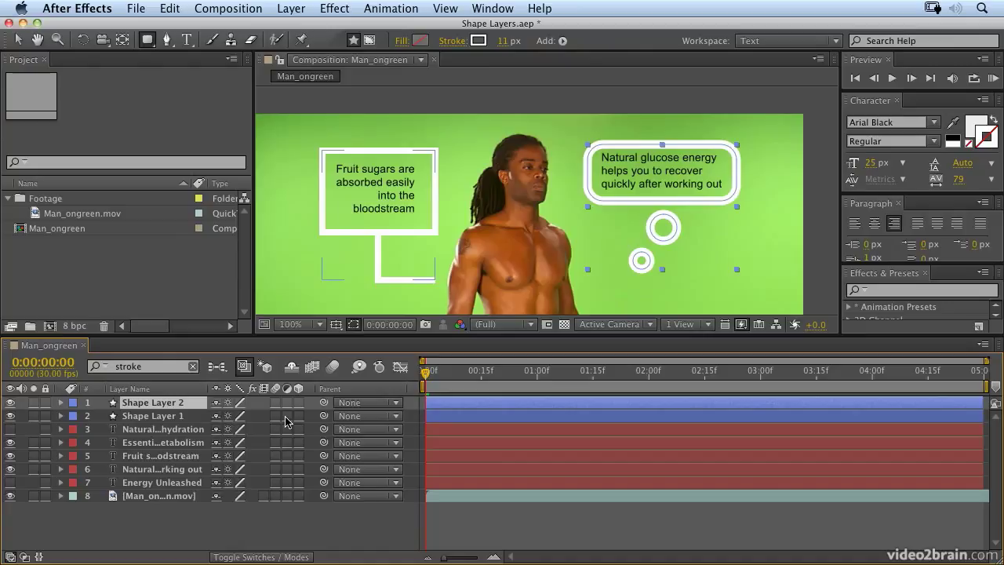
key("Return")
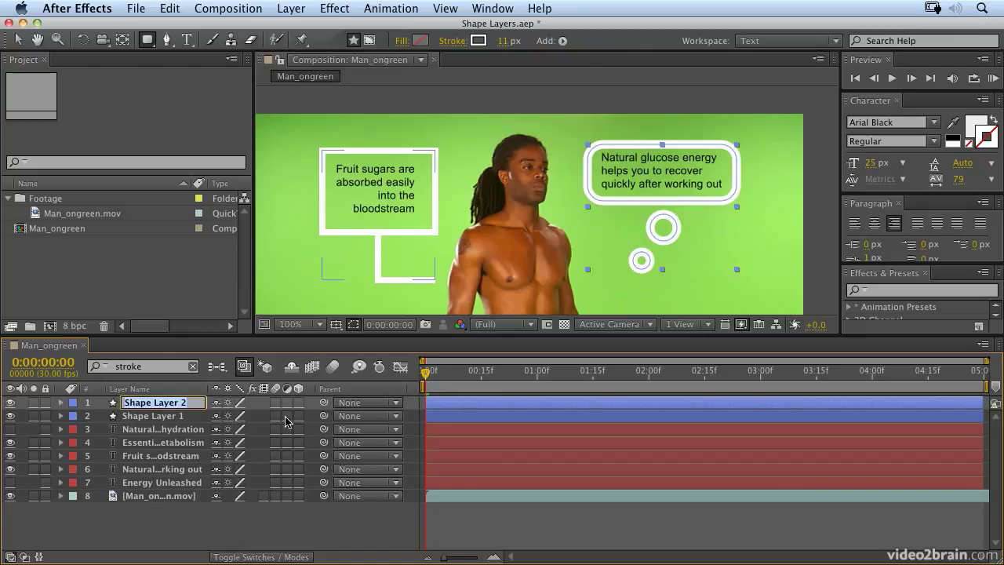
type("Round Rectan")
type("le Frame")
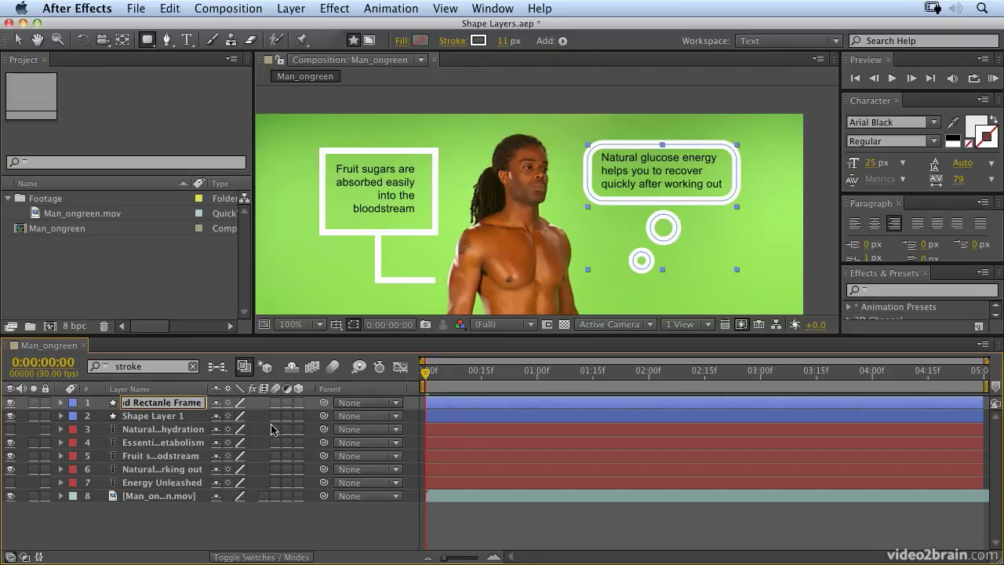
Rename Shape Layer 1, the outlined box with connector, as "Square Rectangle Frame".
left_click(161, 419)
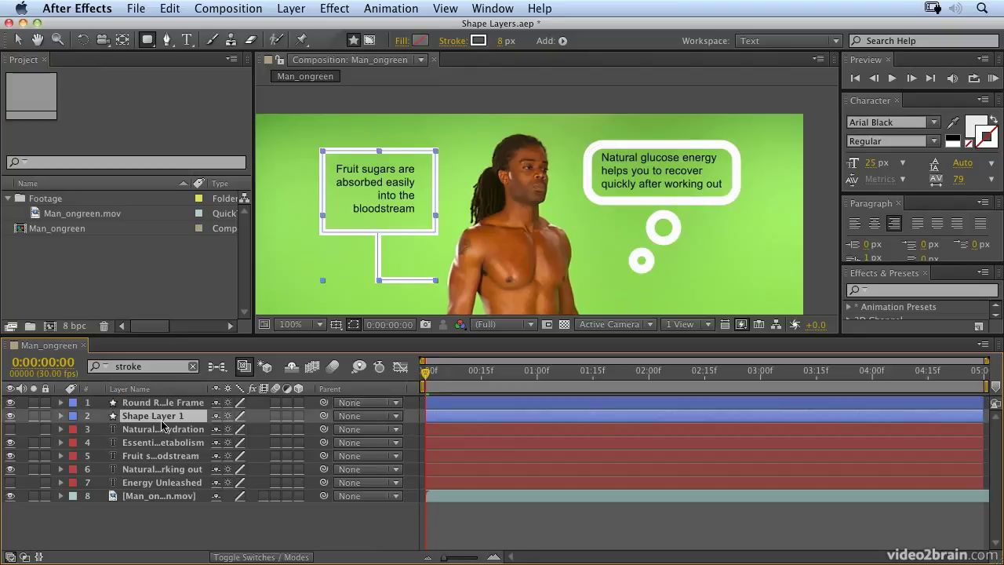
key("Return")
type("Square Rectan")
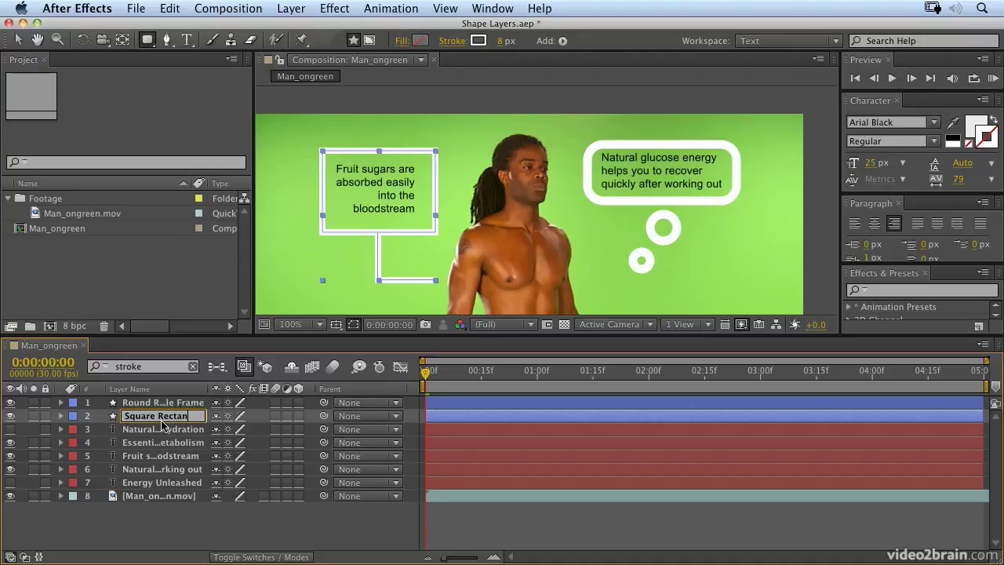
type("gle Frame")
left_click(171, 429)
Set the line cap of Stroke 1 in the Square Rectangle Frame layer's Shape 1 to Round Cap.
left_click(62, 416)
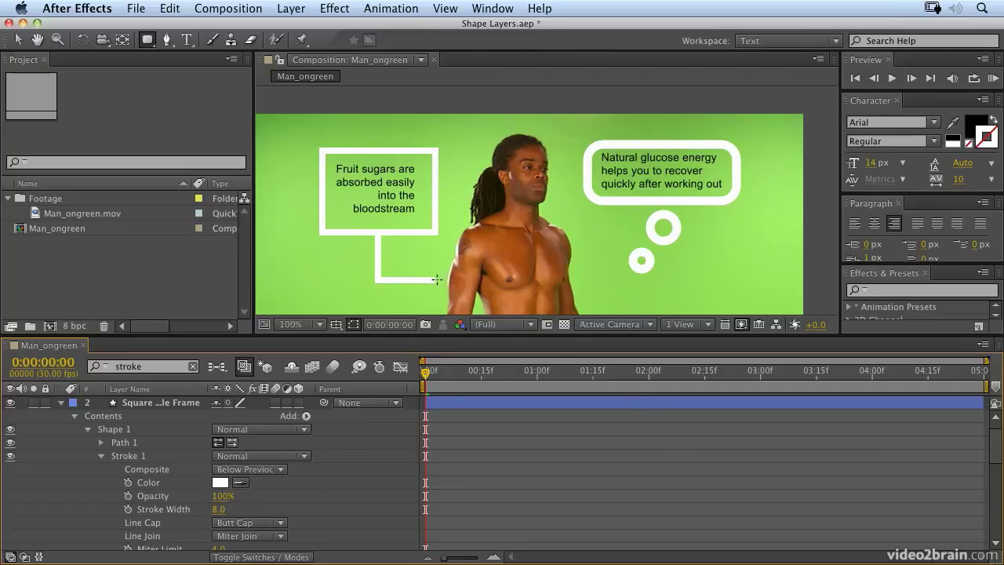
left_click(282, 523)
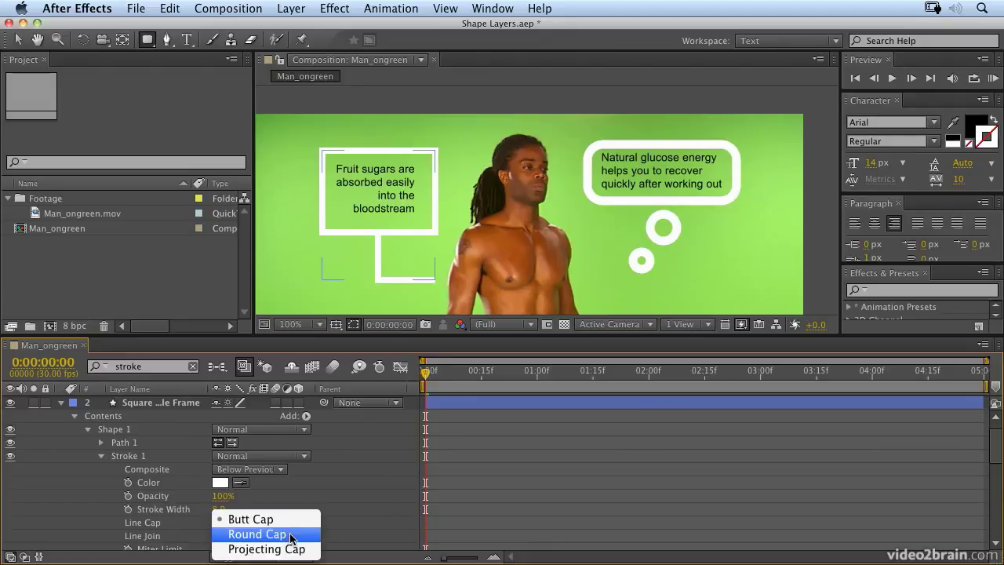
left_click(290, 534)
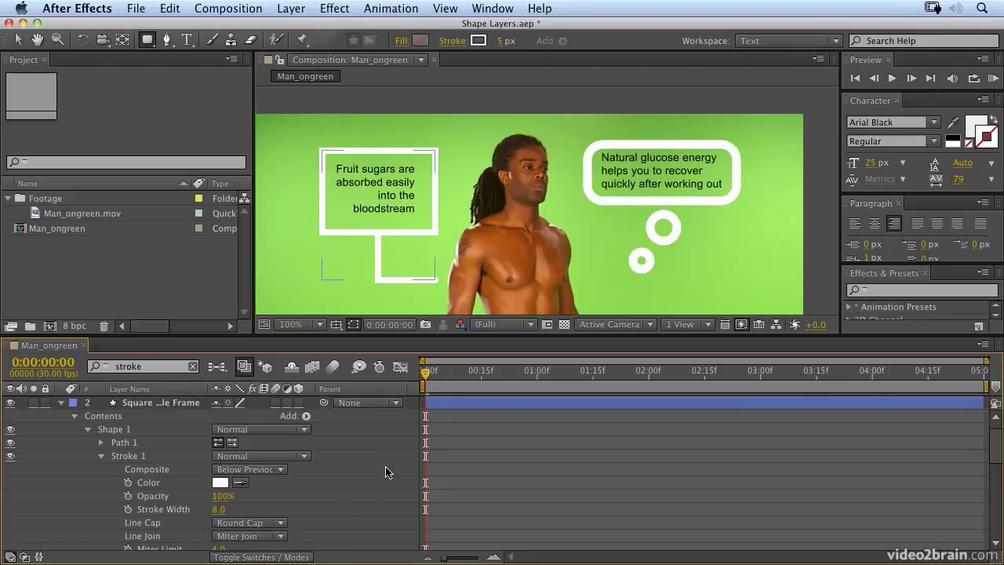
Collapse the Square Rectangle Frame layer and turn on visibility of the natural herb rehydration text layer.
key("space")
mouse_move(590, 262)
left_mouse_down()
mouse_move(601, 27)
mouse_move(583, 193)
mouse_move(643, 180)
mouse_move(571, 146)
left_mouse_up()
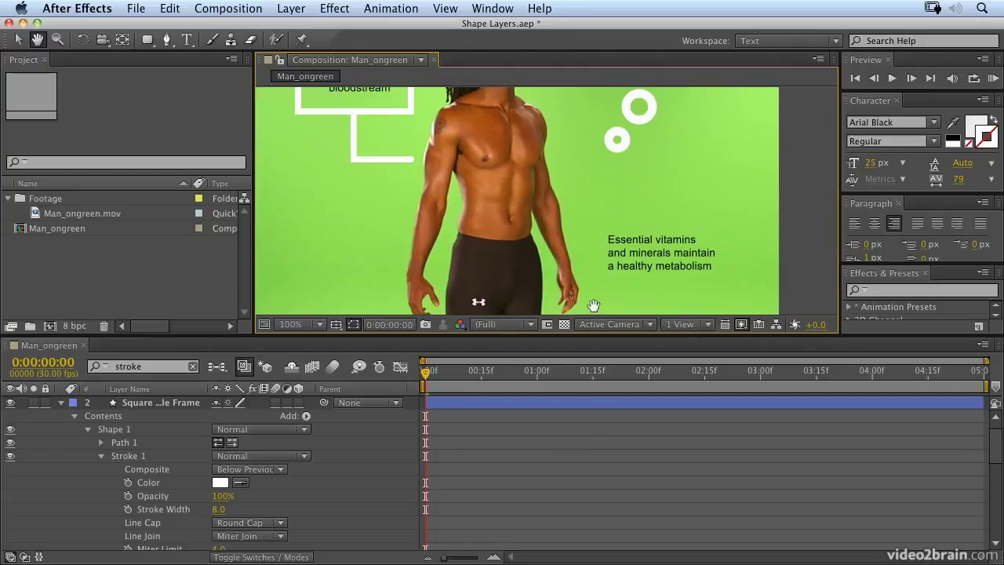
key("q")
left_click(61, 403)
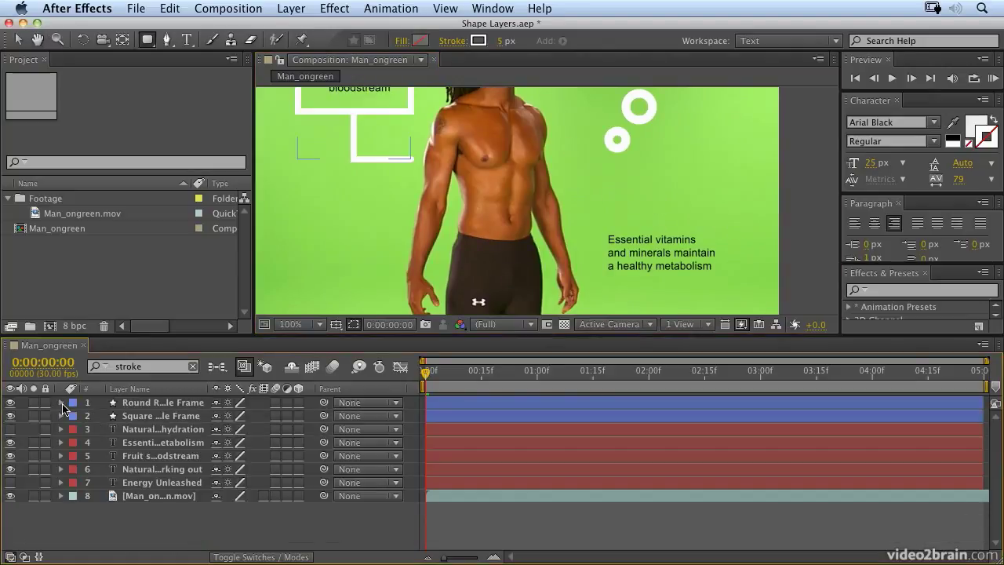
left_click(10, 429)
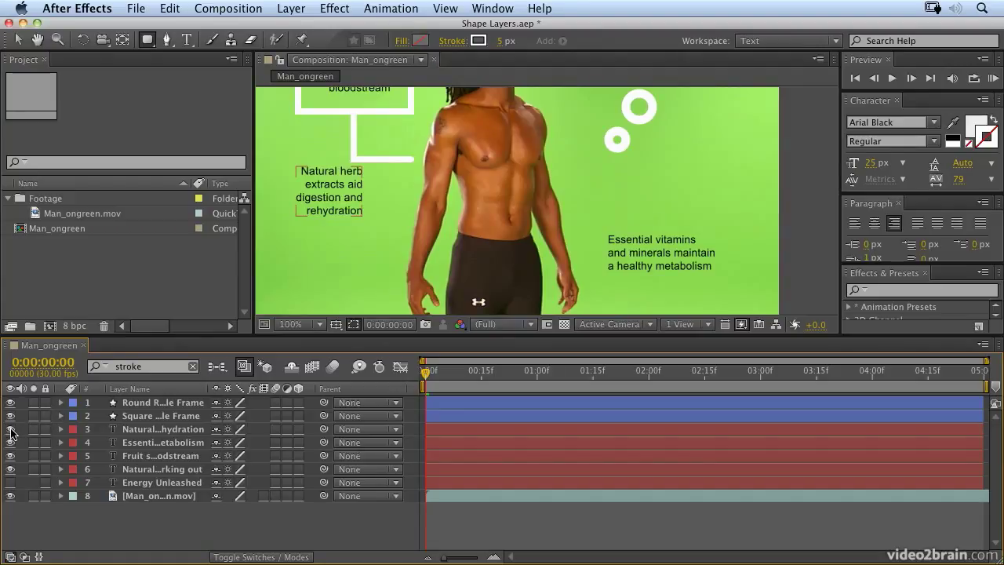
key("h")
mouse_move(531, 235)
left_mouse_down()
mouse_move(531, 337)
mouse_move(563, 337)
left_mouse_up()
key("q")
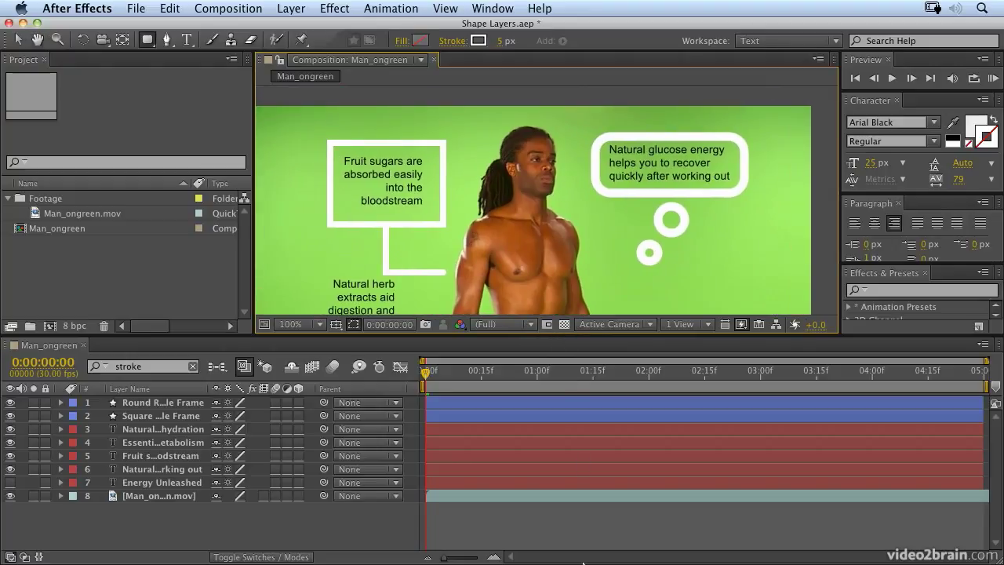